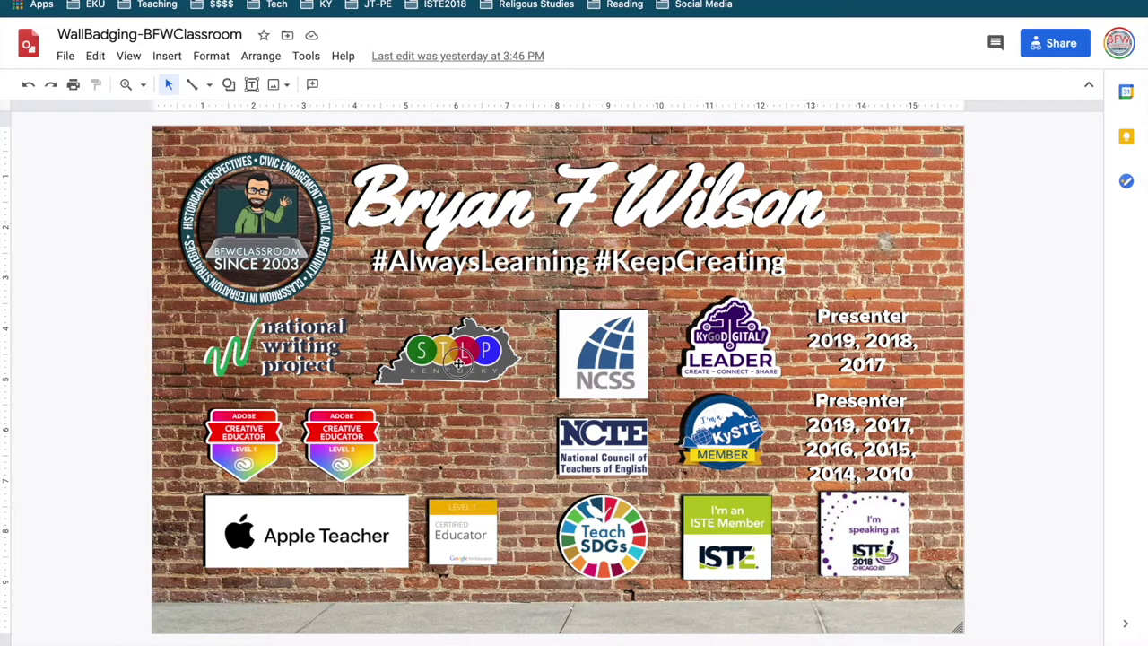
Inspect several badges, then drag-select every badge and text item across the brick wall.
left_click(341, 368)
left_click(734, 184)
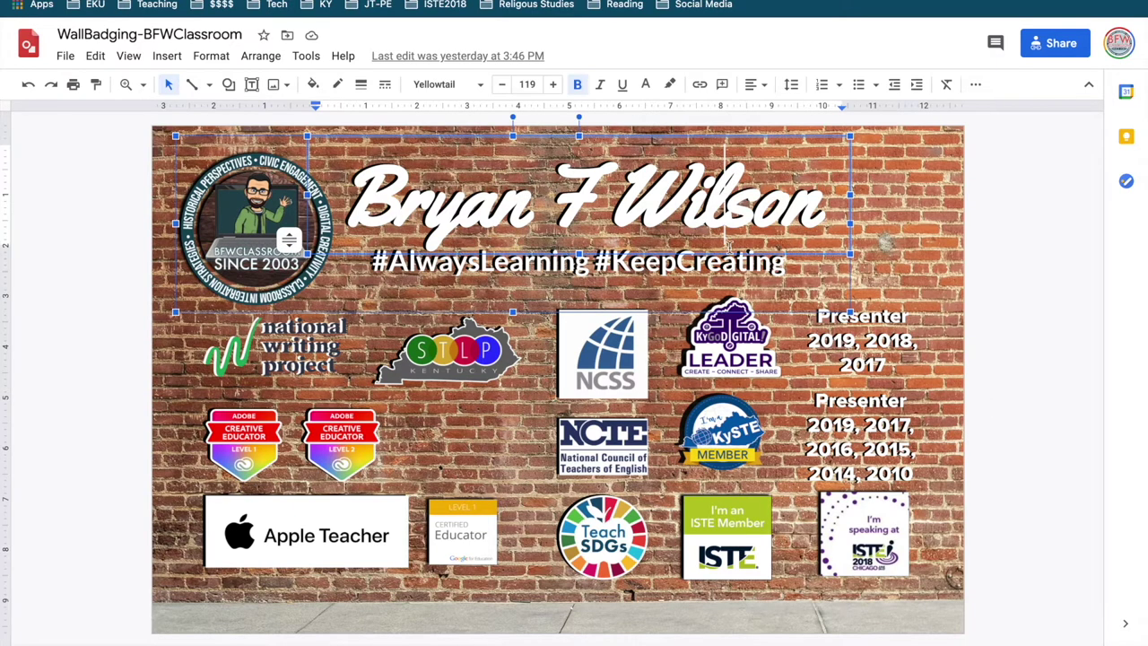
left_click(996, 341)
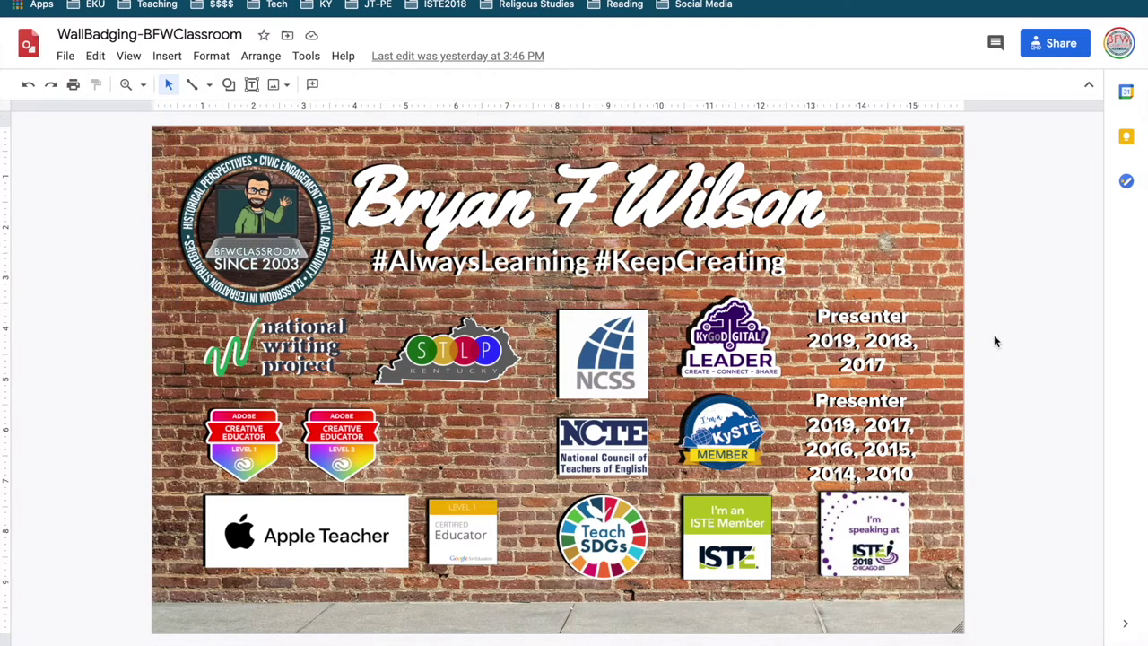
left_click(770, 344)
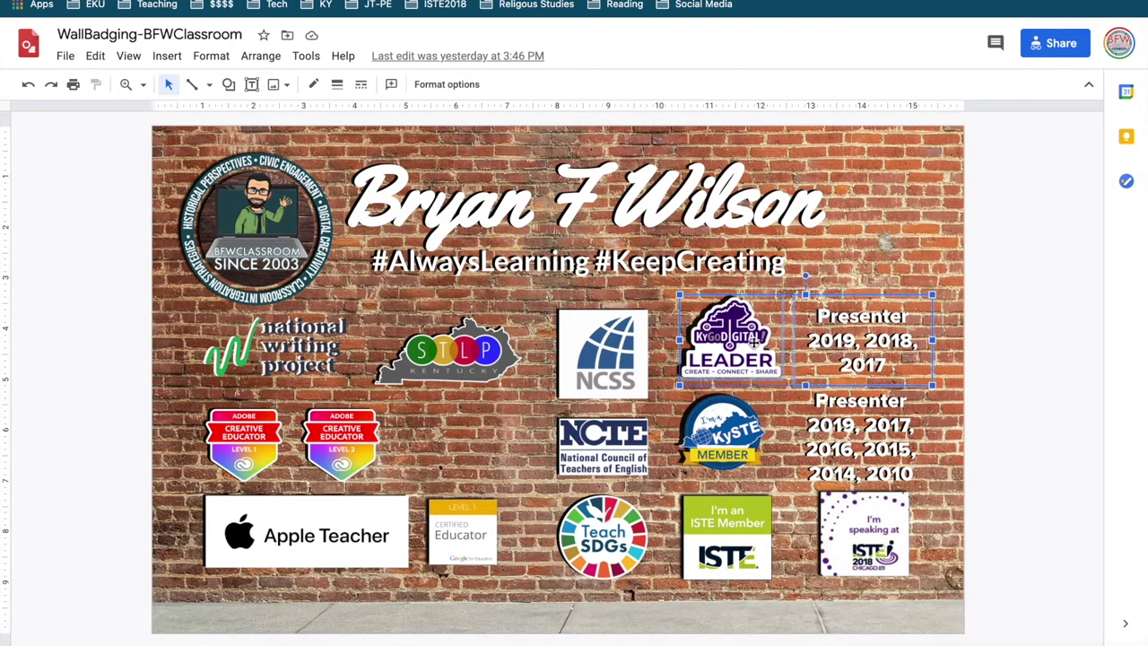
left_click(606, 352)
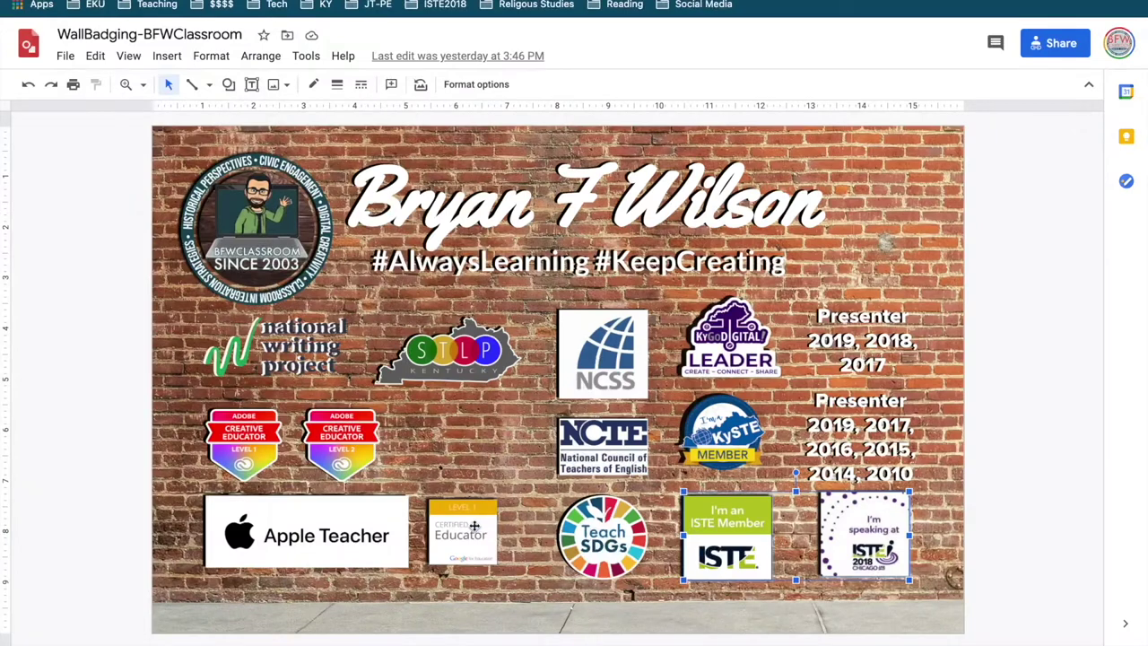
left_click(470, 524)
left_click(357, 530)
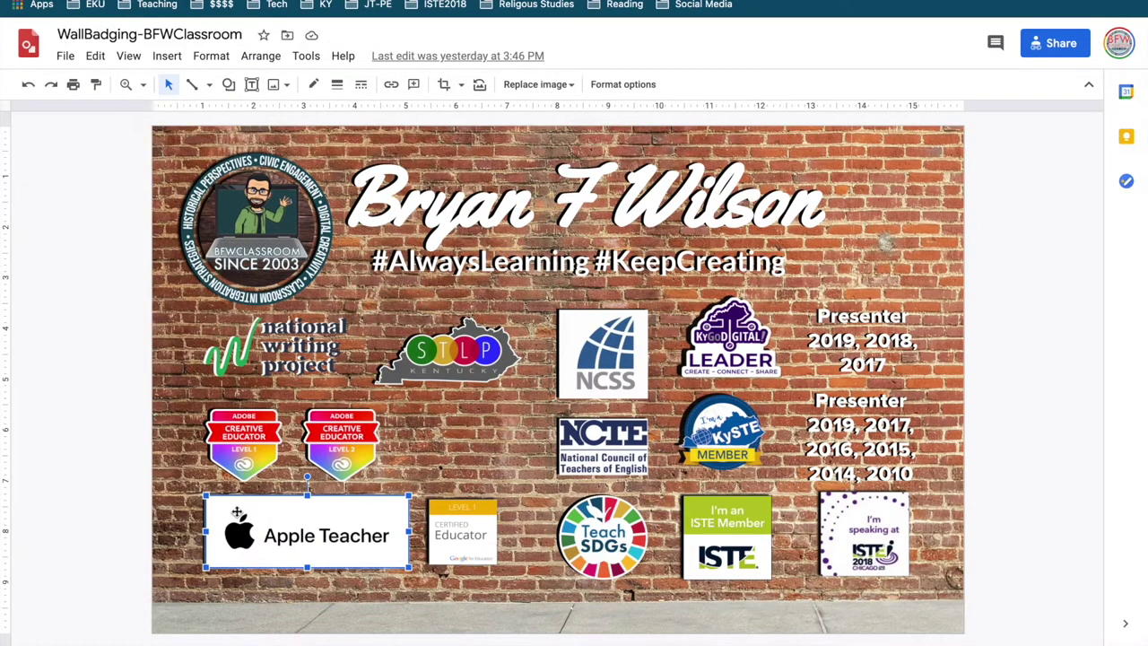
left_click_drag(81, 314, 936, 603)
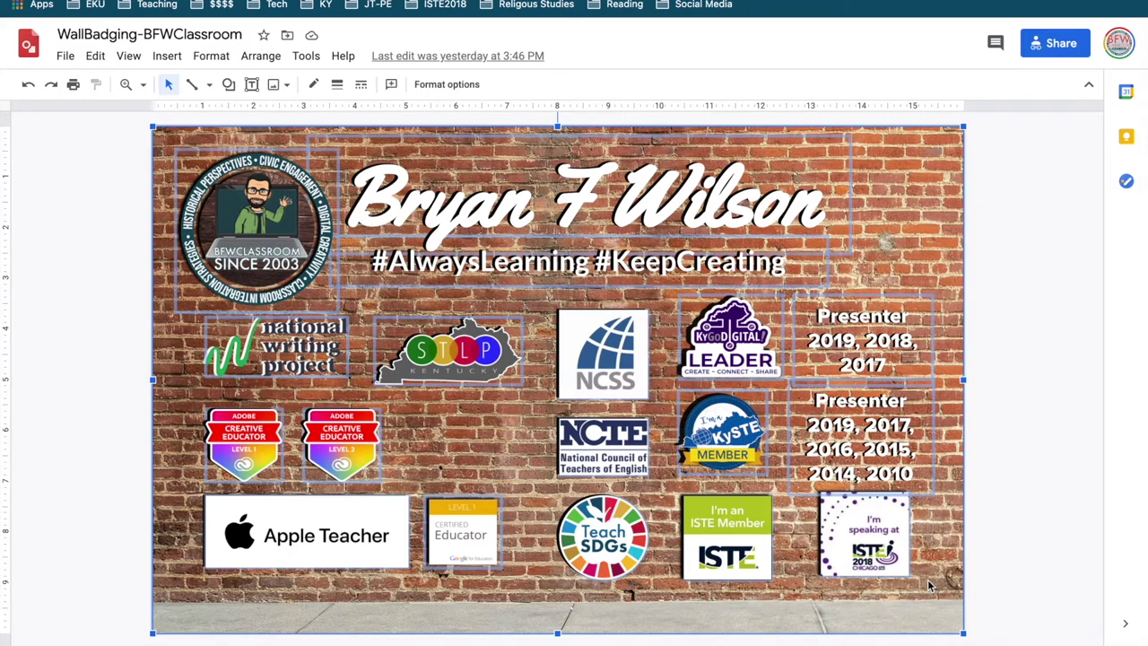
Deselect the brick background and give the selected badges and text a dark gray border colour.
left_click(927, 580, "shift")
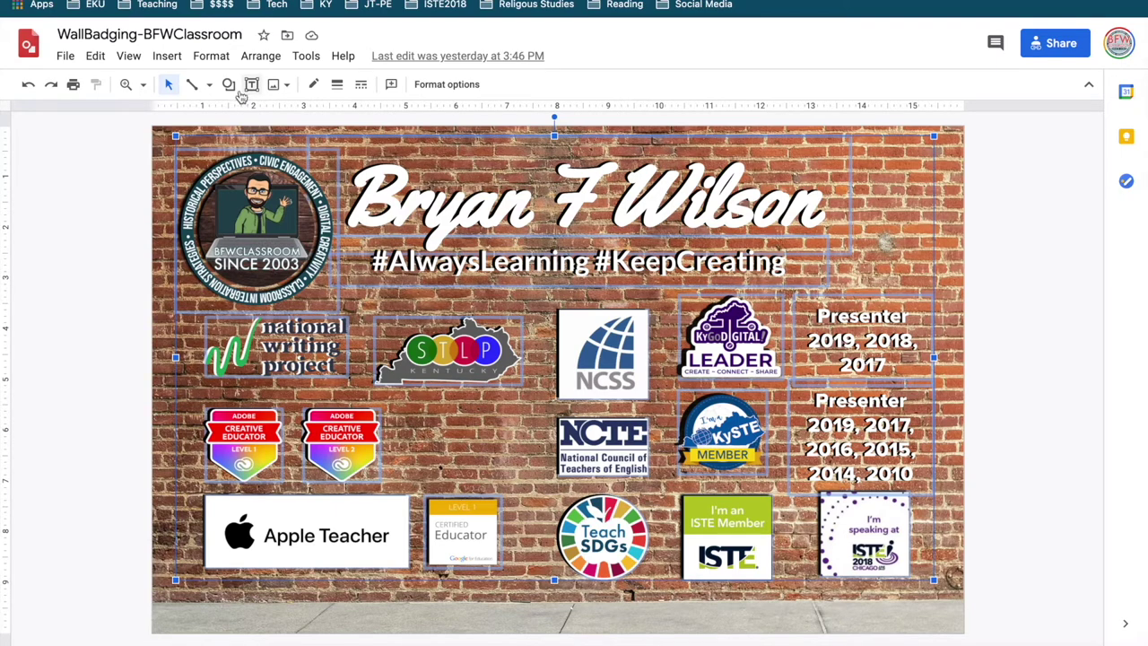
left_click(214, 57)
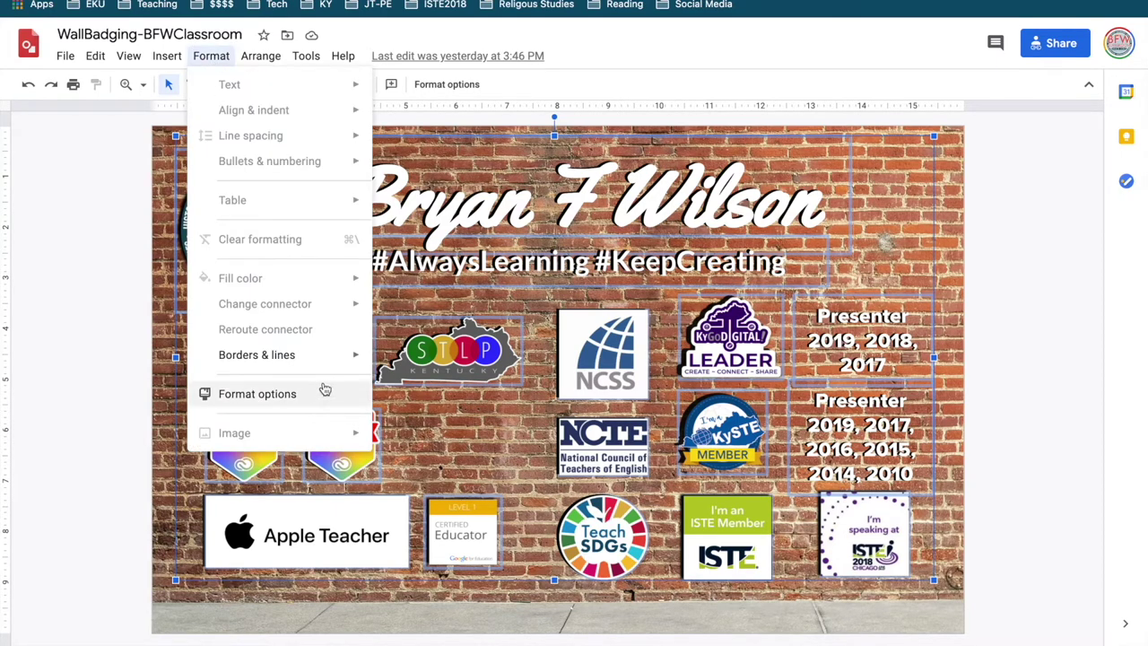
mouse_move(351, 360)
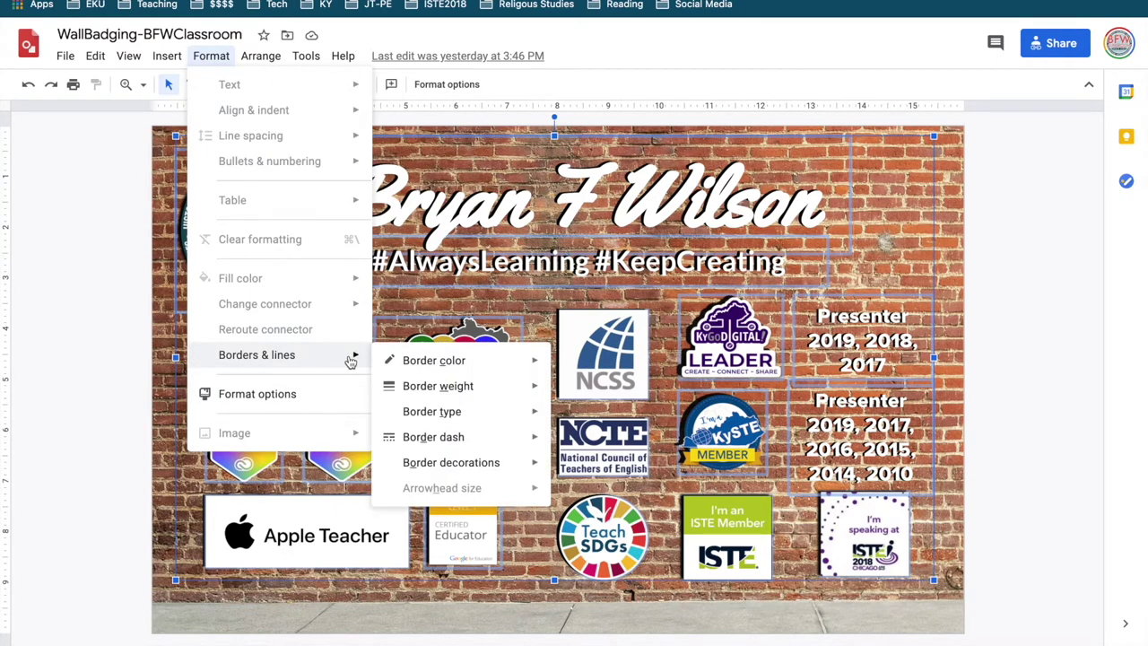
mouse_move(467, 366)
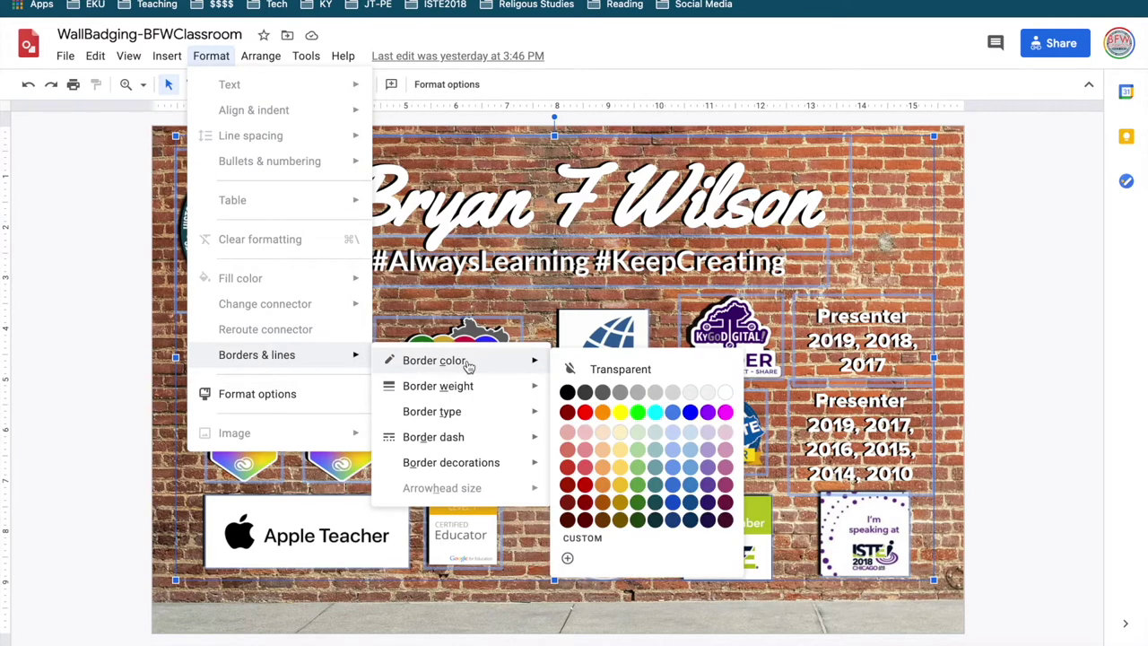
left_click(602, 392)
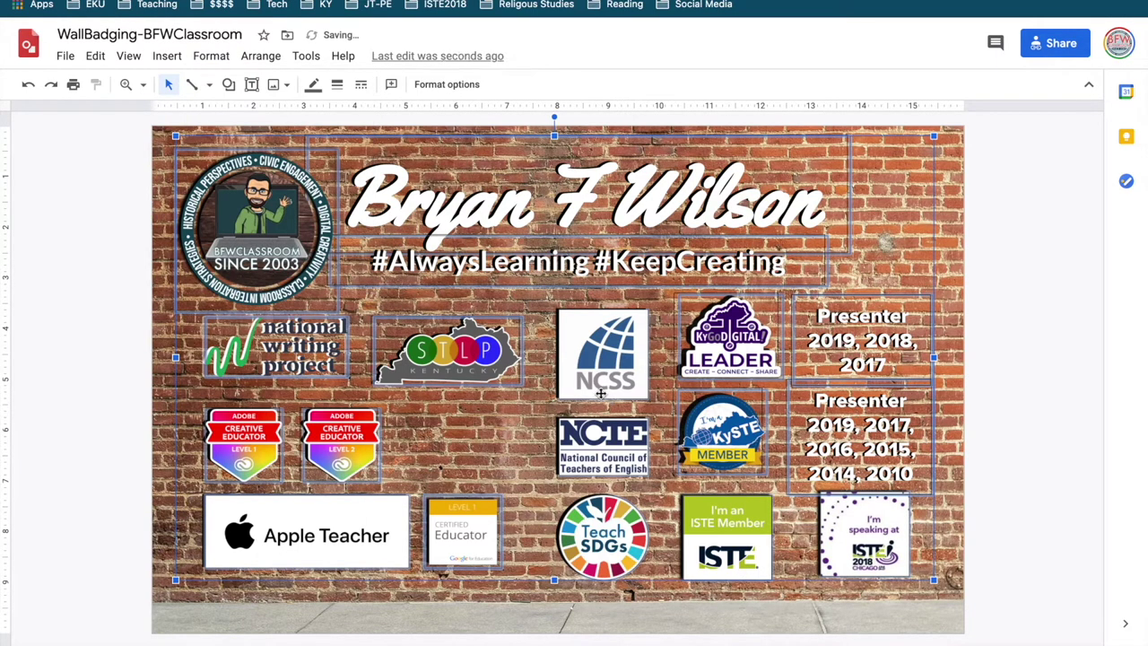
Try border weights of 1px and then 12px on the selected badges and text.
left_click(337, 85)
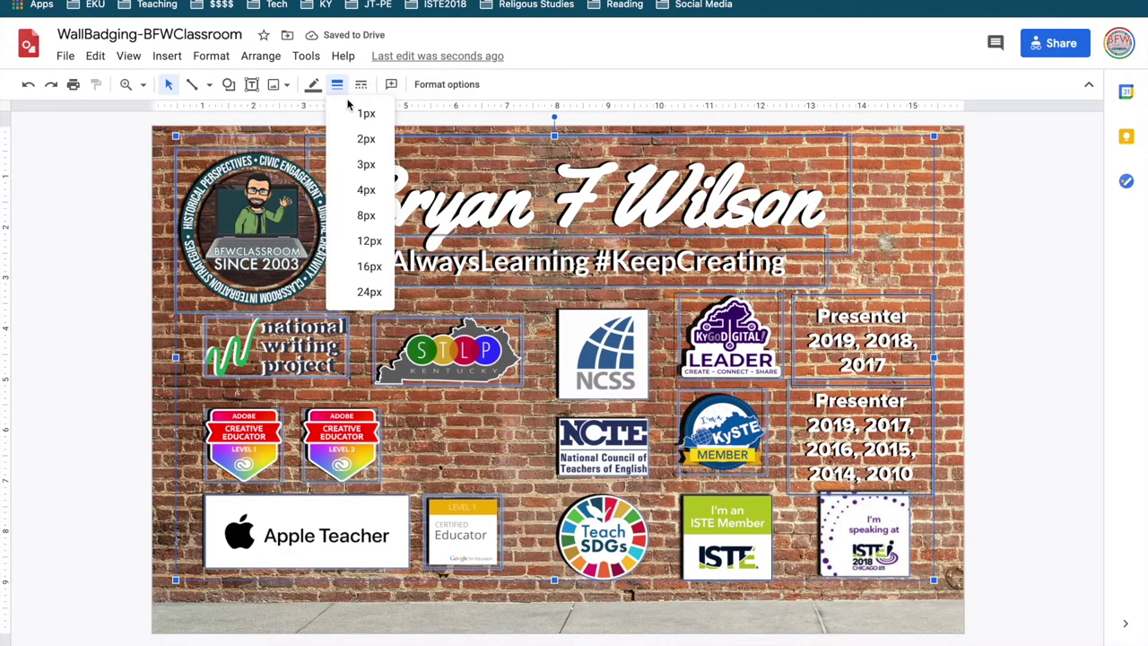
left_click(366, 113)
left_click(337, 85)
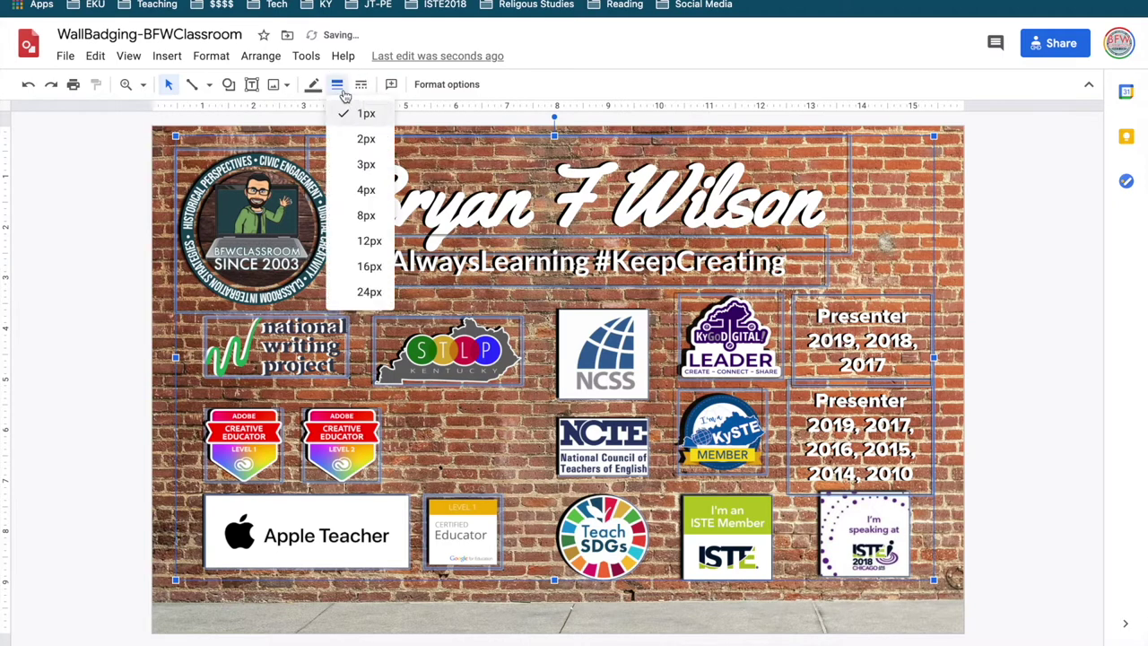
left_click(372, 241)
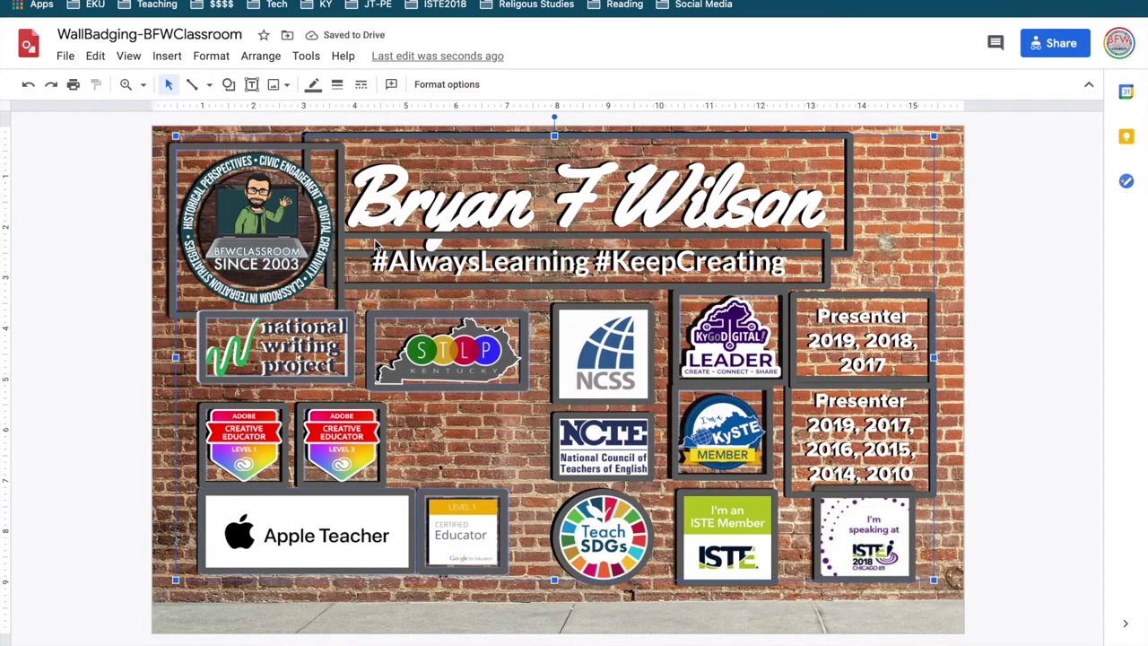
Set the border colour of the badges and text to Transparent.
left_click(338, 84)
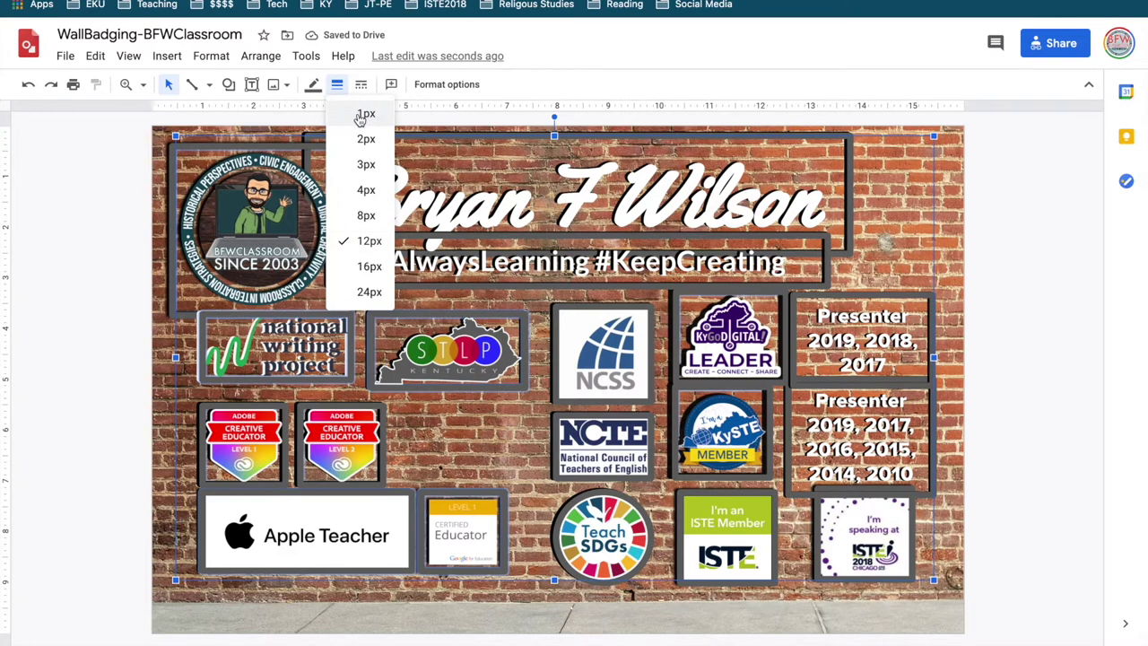
left_click(313, 84)
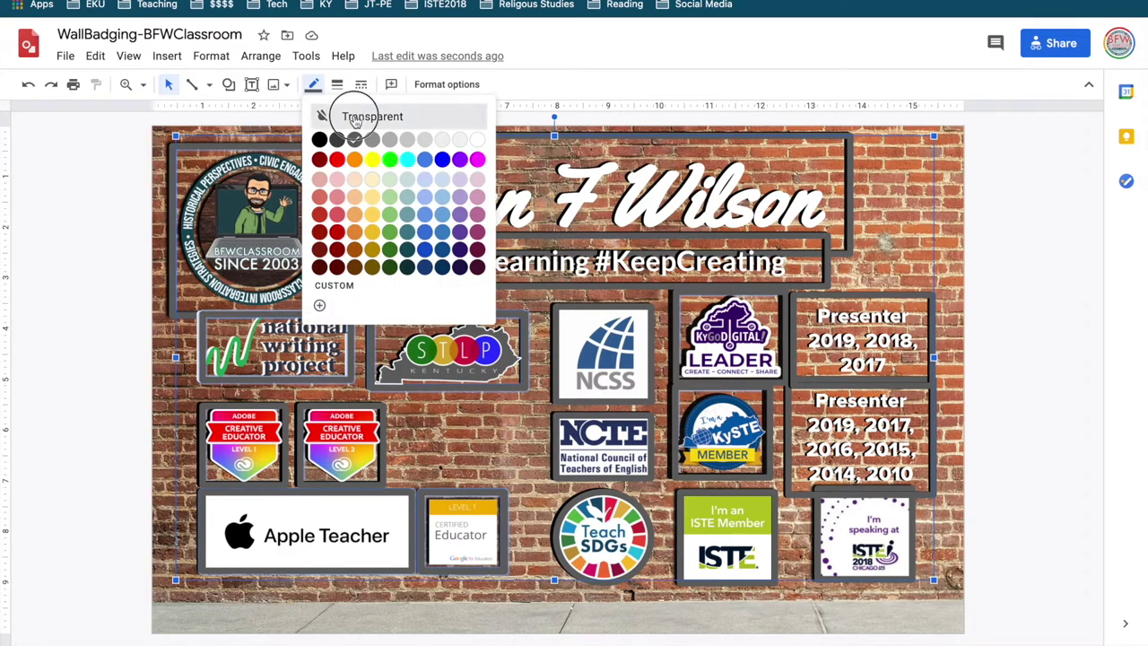
left_click(355, 120)
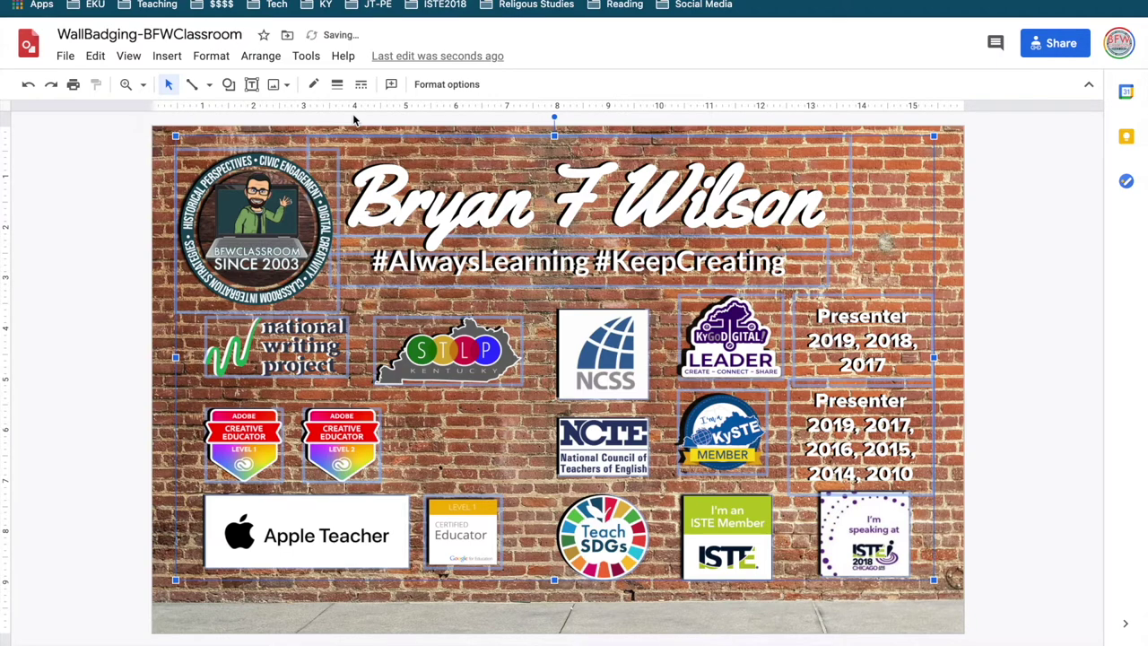
left_click(211, 55)
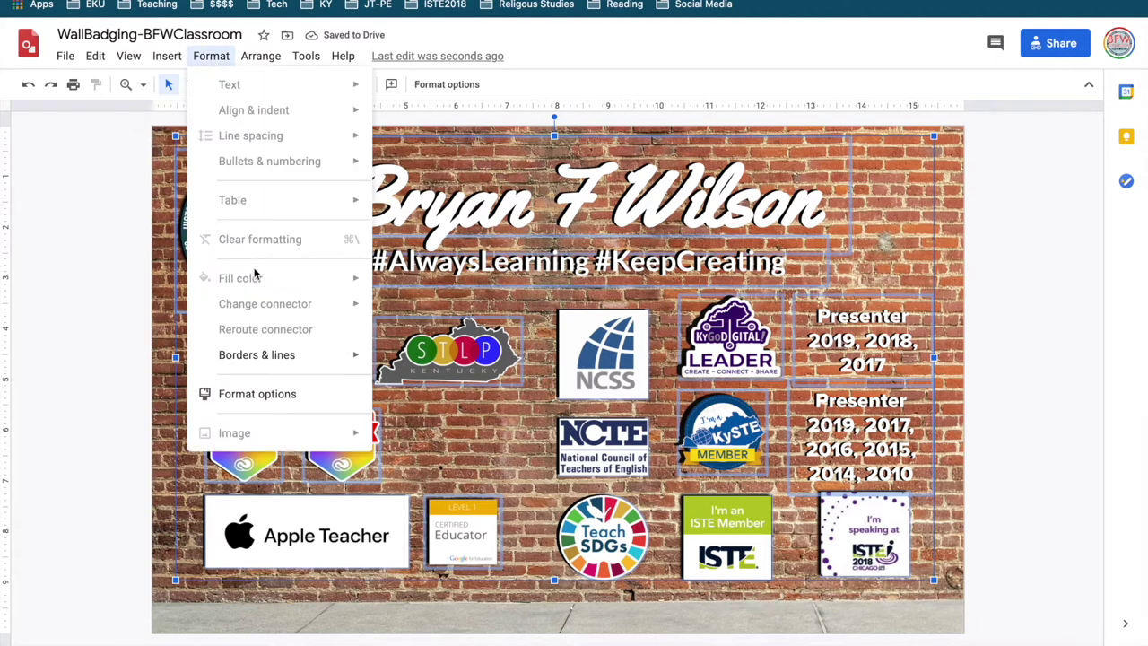
Turn on a drop shadow for the selection with transparency at 0.
left_click(266, 393)
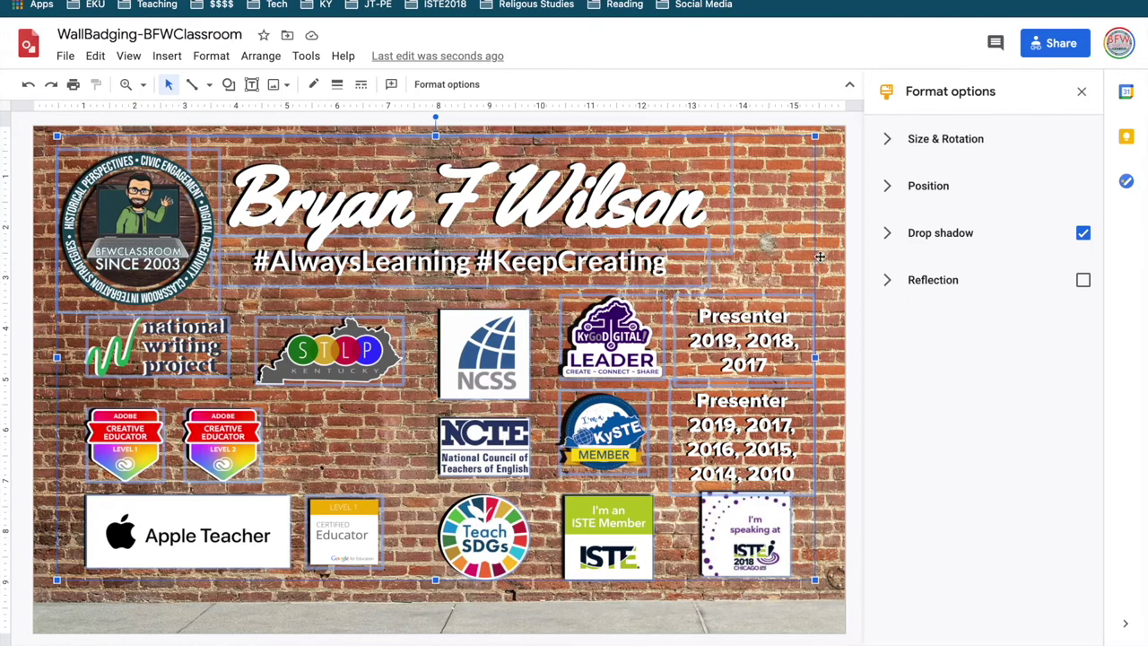
left_click(888, 235)
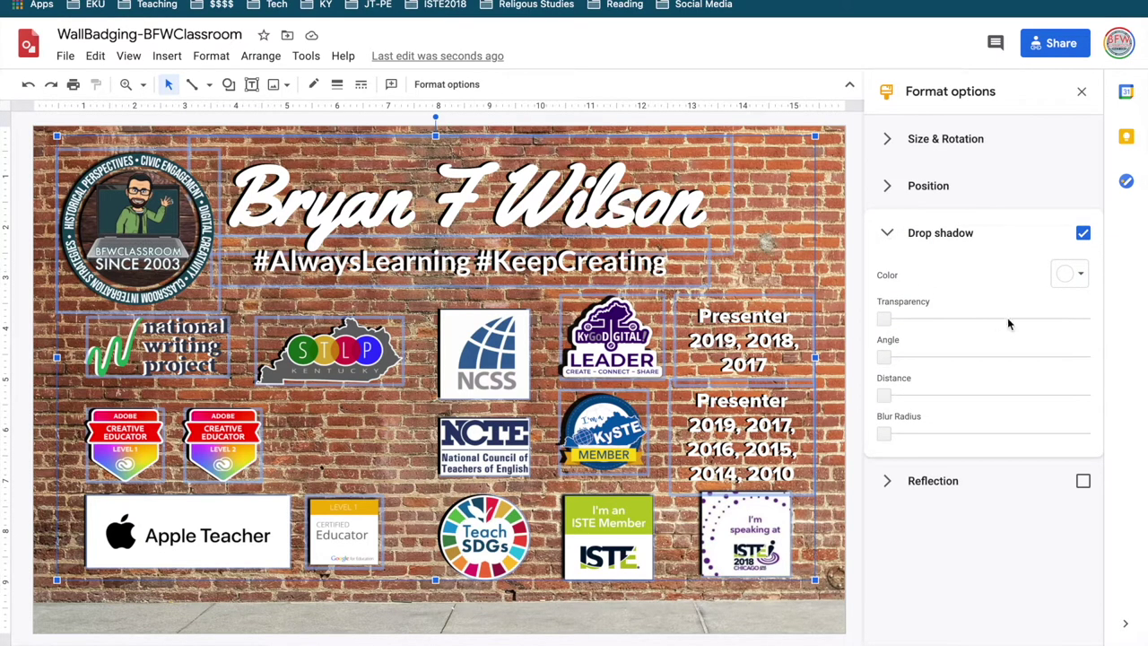
left_click(1009, 321)
left_click_drag(904, 325, 882, 320)
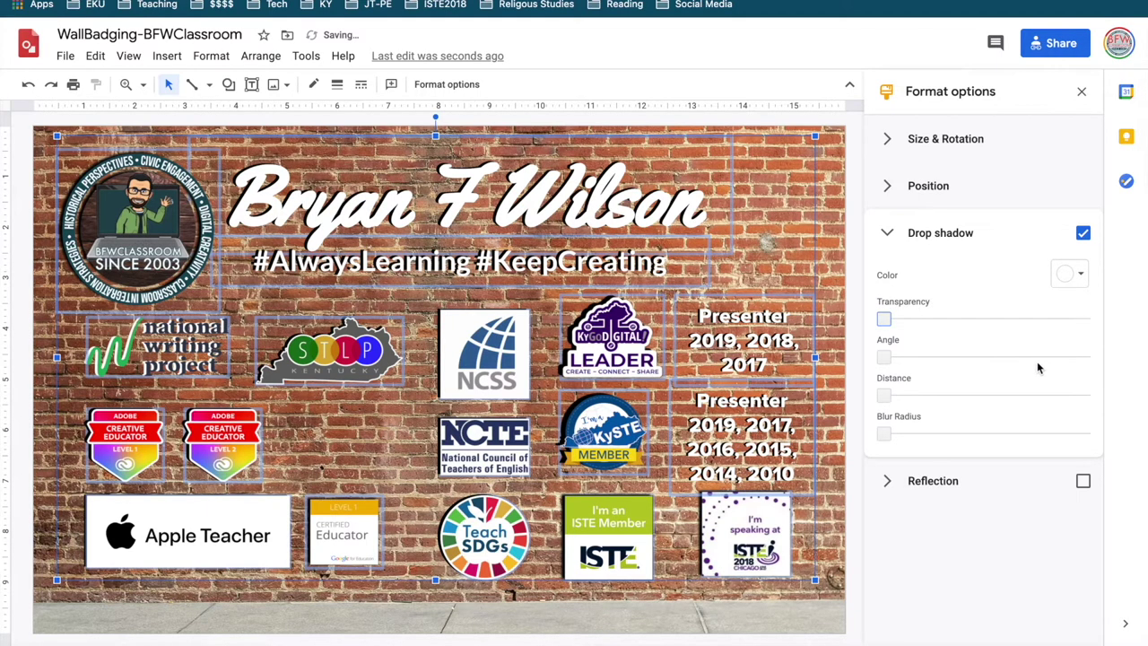
Adjust the drop shadow angle to about 160°.
left_click(1065, 359)
left_click(1065, 359)
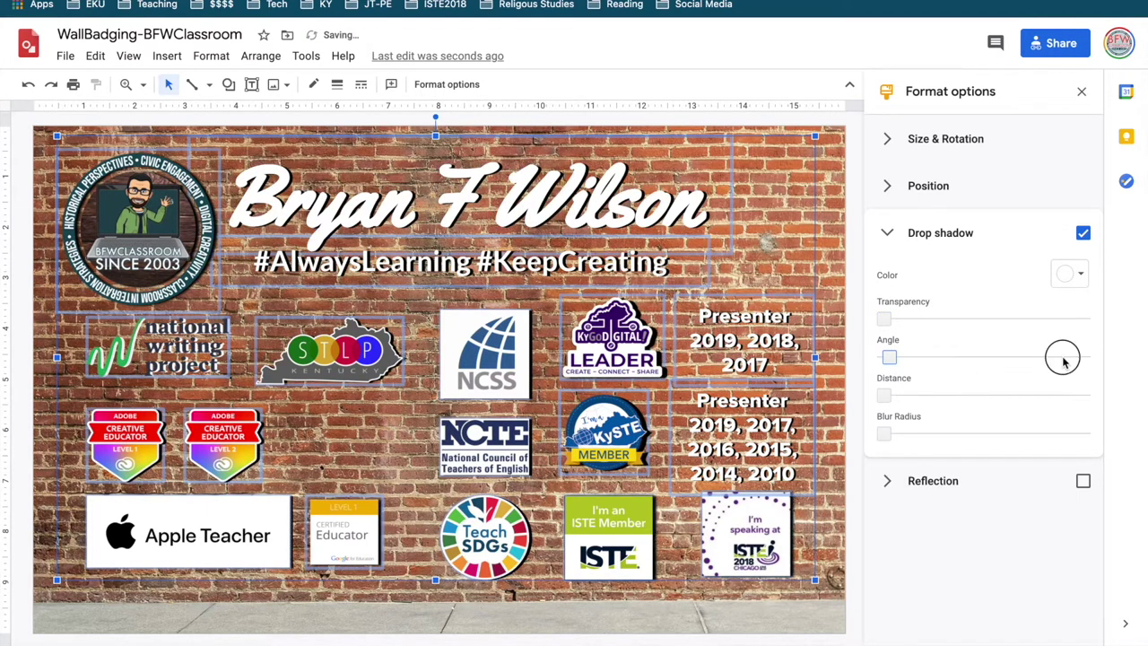
left_click(1065, 359)
left_click(1065, 359)
left_click(1065, 359)
left_click(1065, 359)
left_click(1065, 359)
left_click(1064, 359)
left_click(1065, 359)
left_click(1065, 359)
left_click(1065, 359)
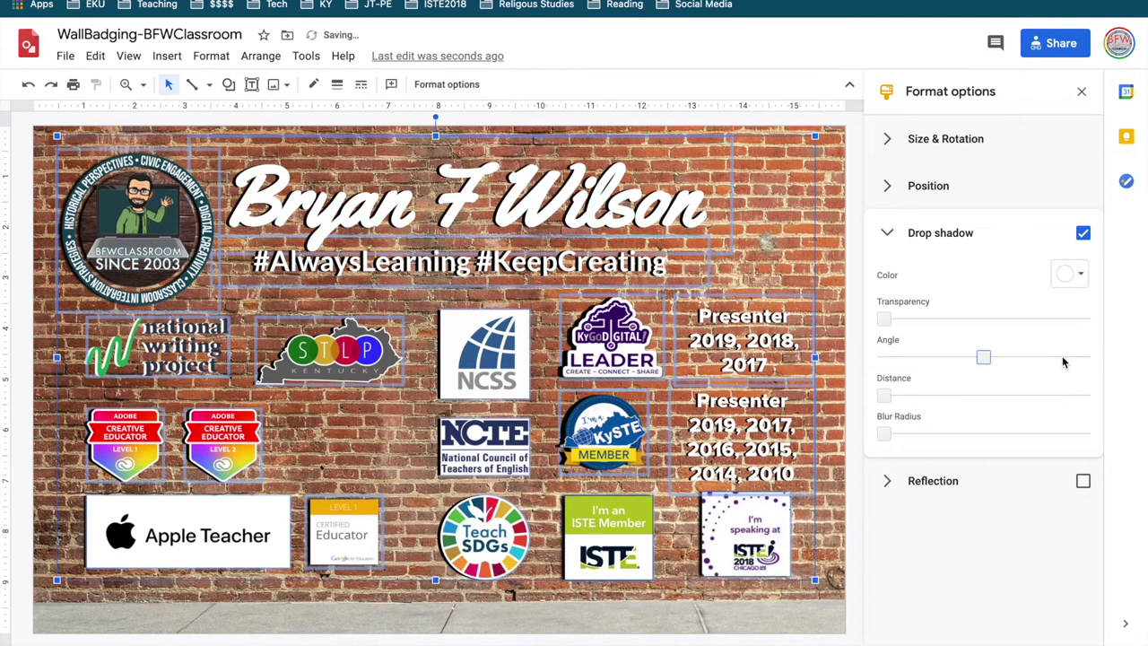
left_click(938, 362)
left_click(934, 361)
left_click(932, 363)
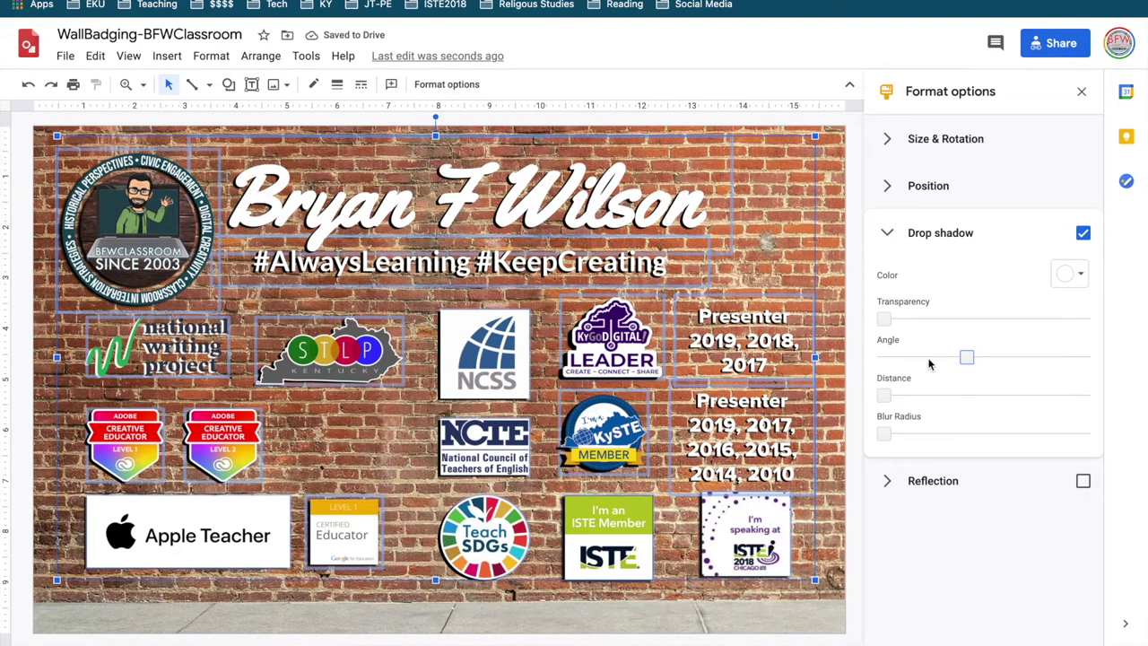
Nudge the shadow distance, then shorten it on the National Writing Project badge.
left_click(884, 396)
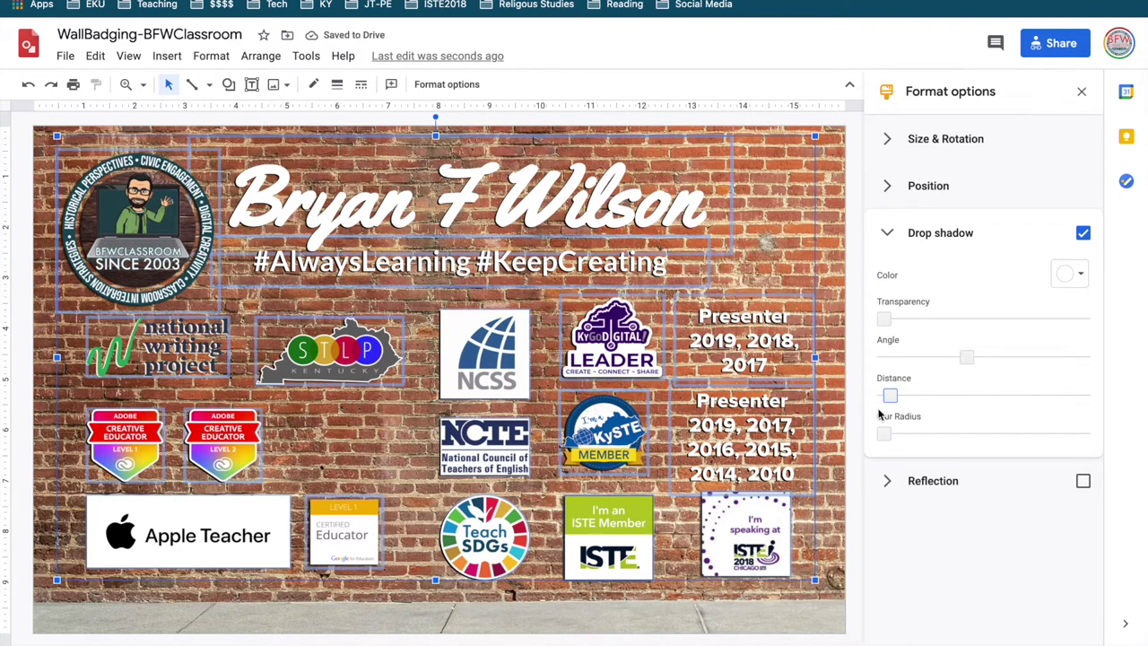
key("Right")
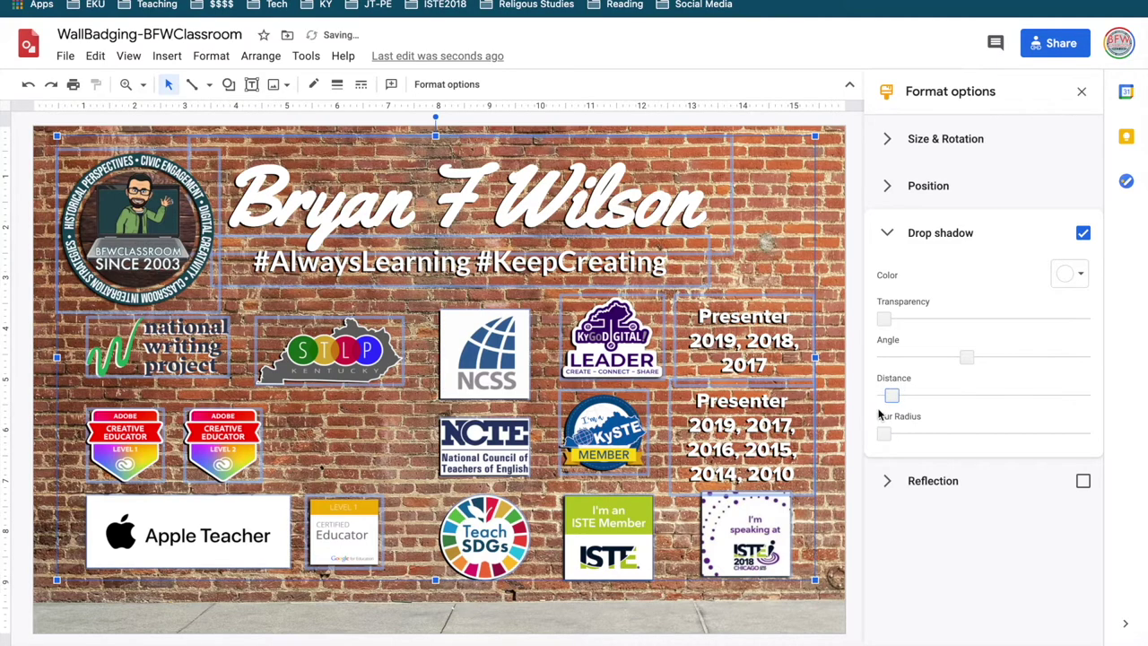
key("Right")
key("Right")
key("Right")
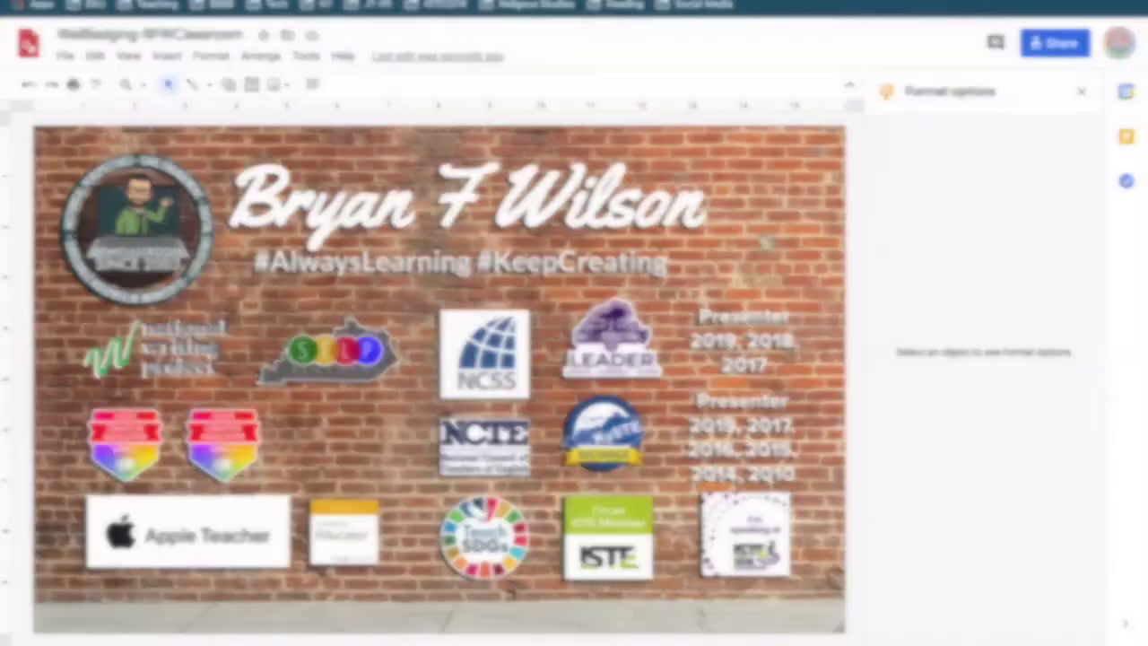
left_click(176, 363)
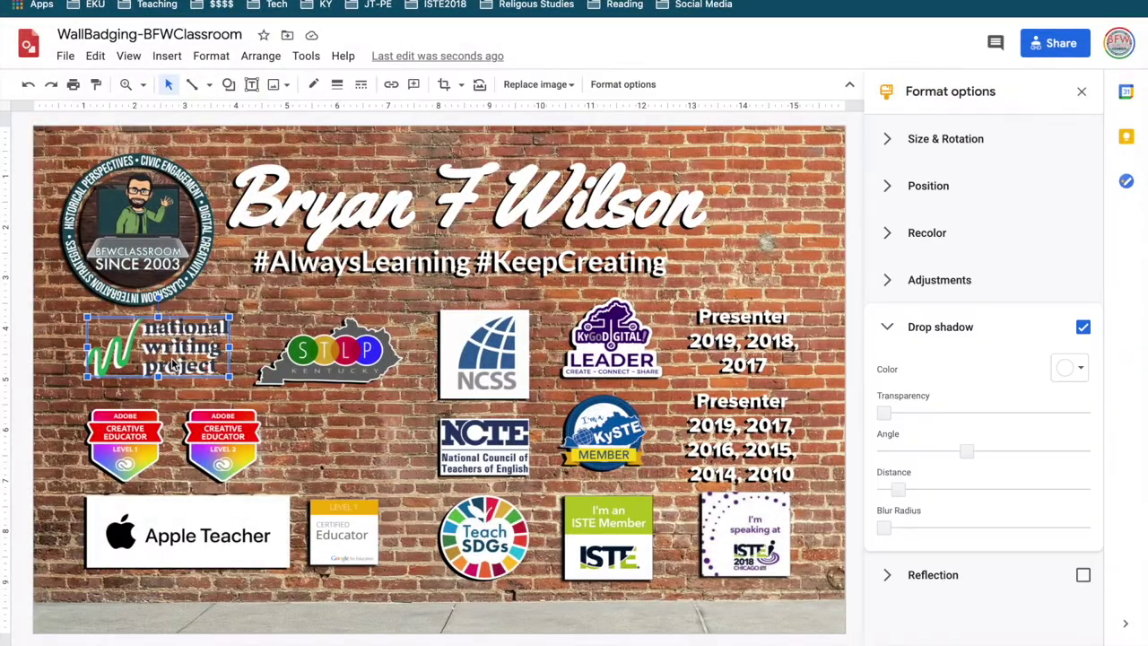
left_click(899, 492)
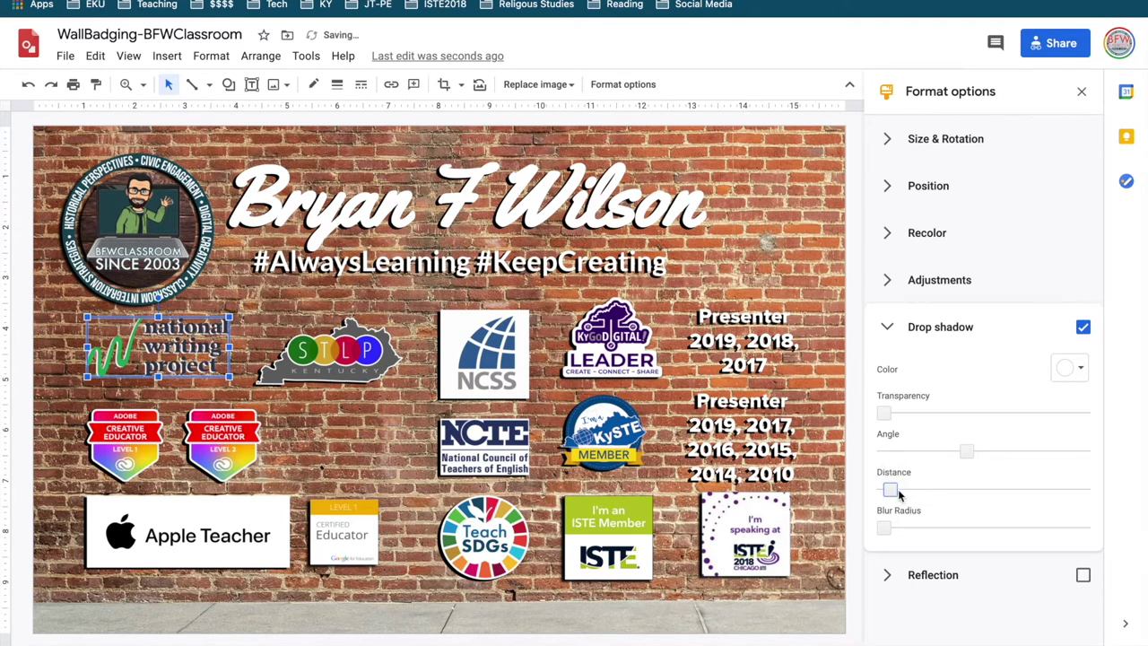
Change the National Writing Project badge's shadow colour from black to a light grey.
left_click(1074, 376)
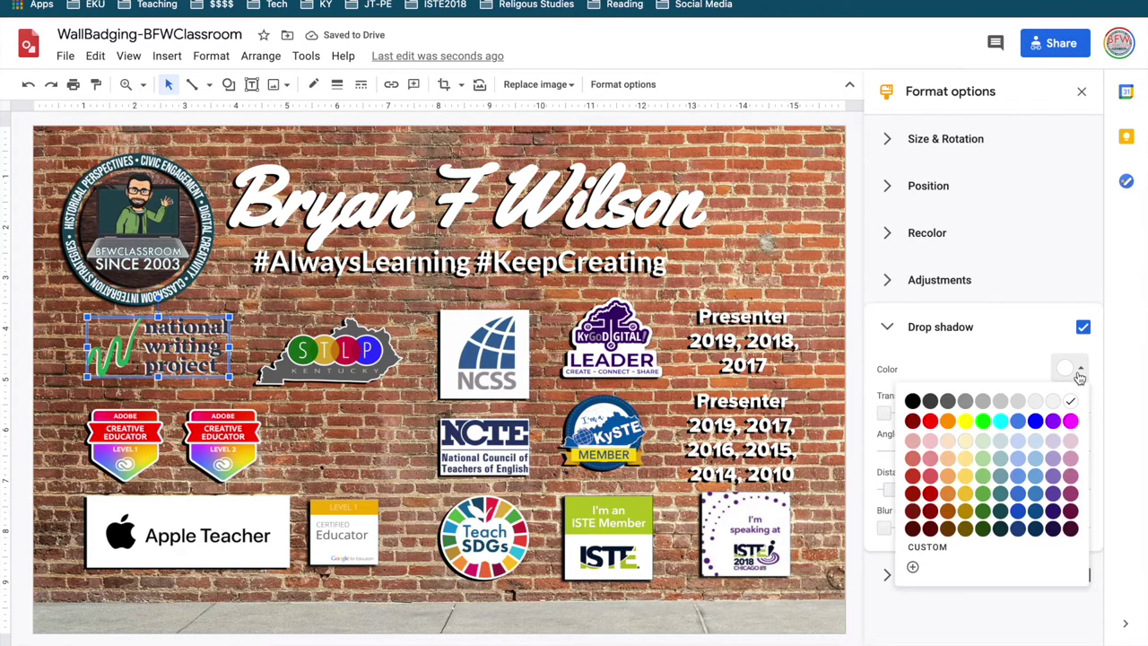
left_click(912, 400)
left_click(1080, 372)
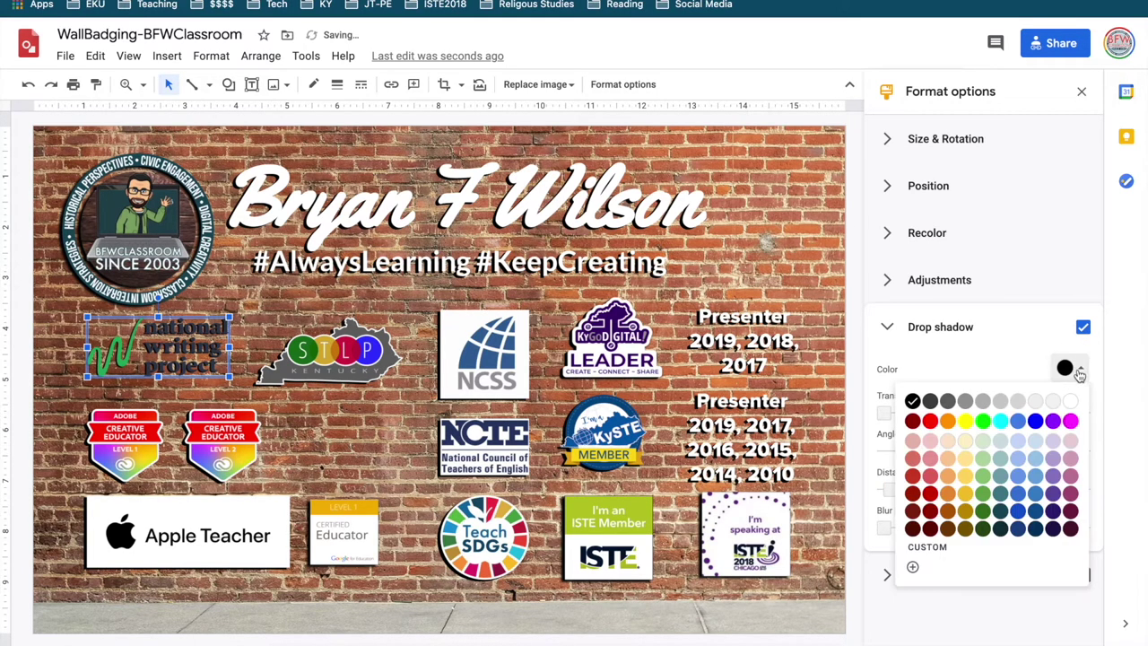
left_click(1023, 404)
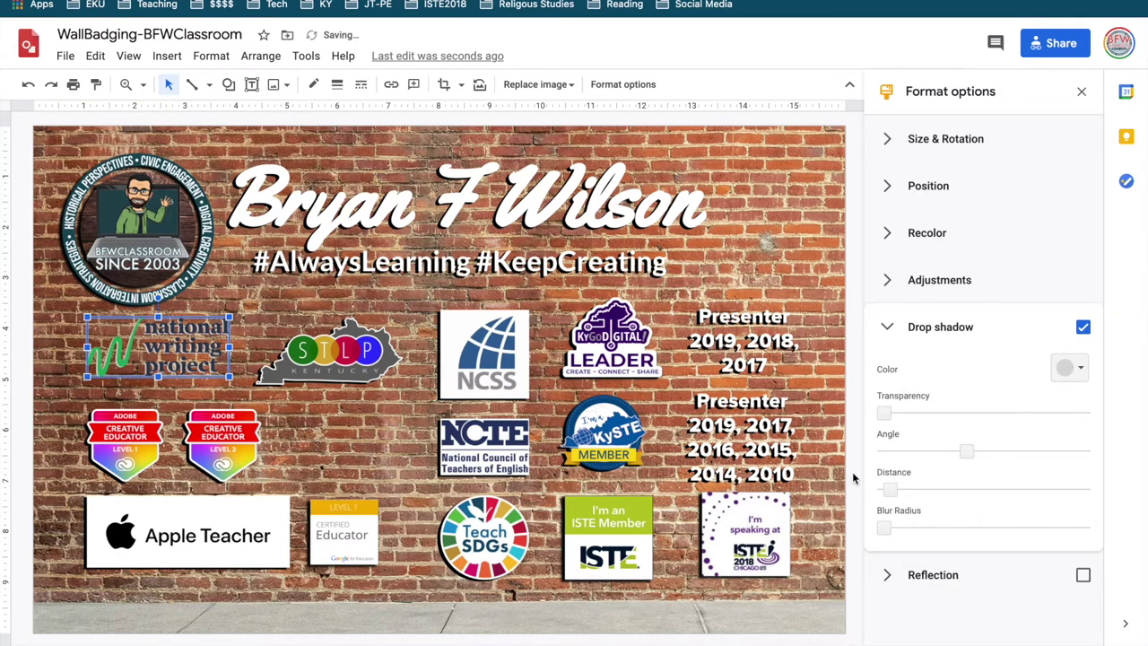
left_click(1081, 368)
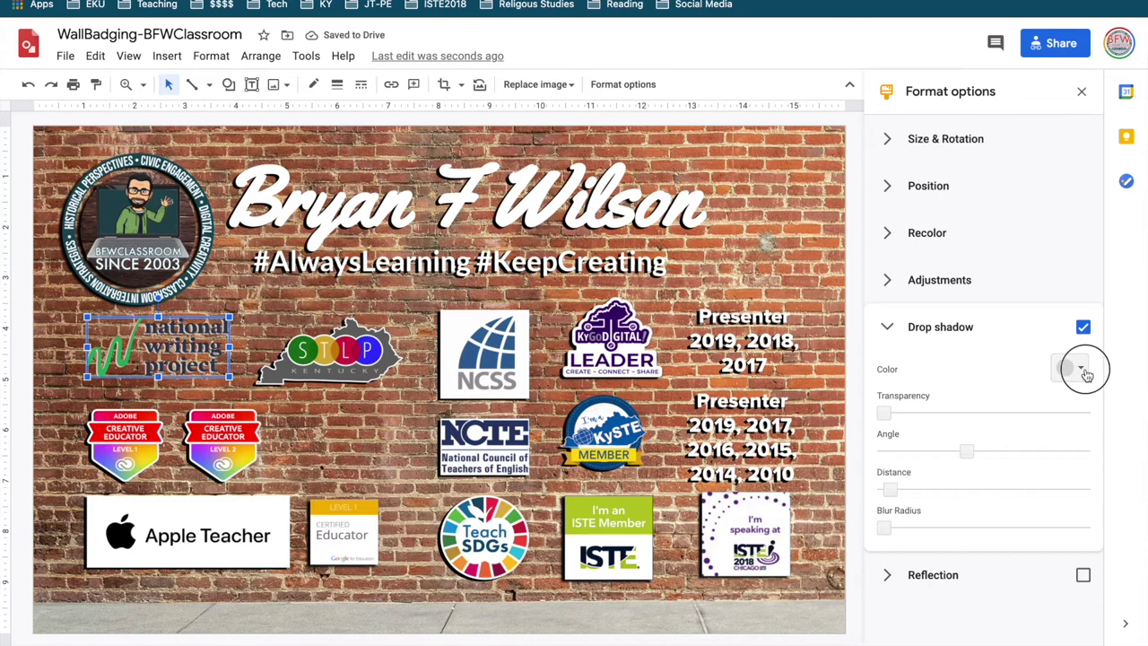
left_click(998, 402)
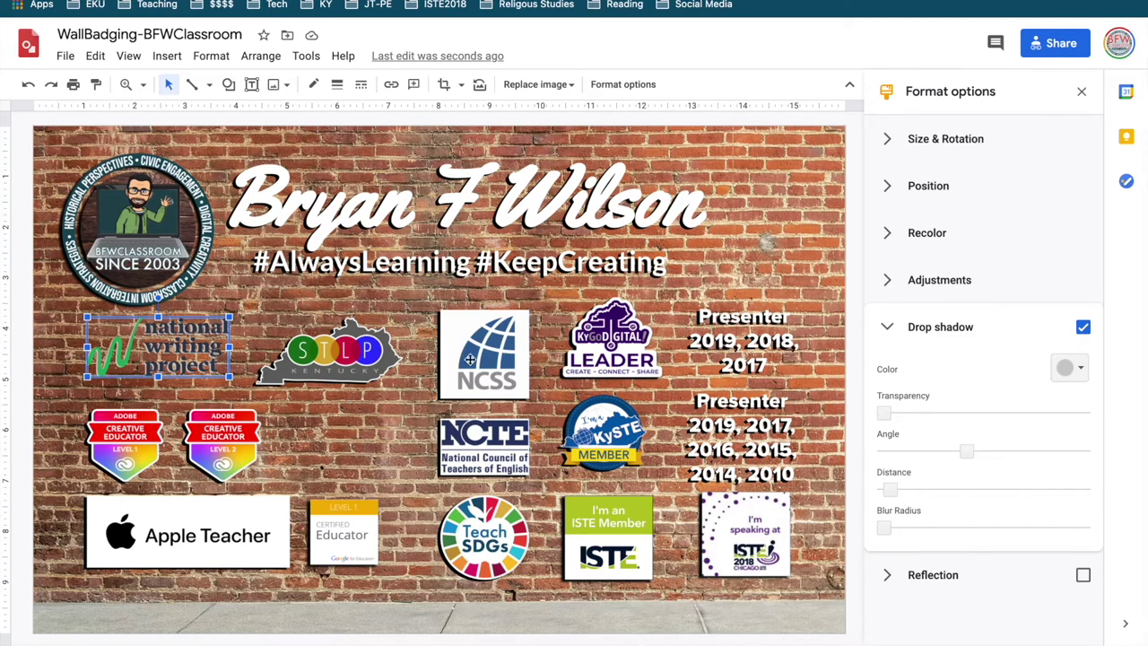
left_click(146, 207)
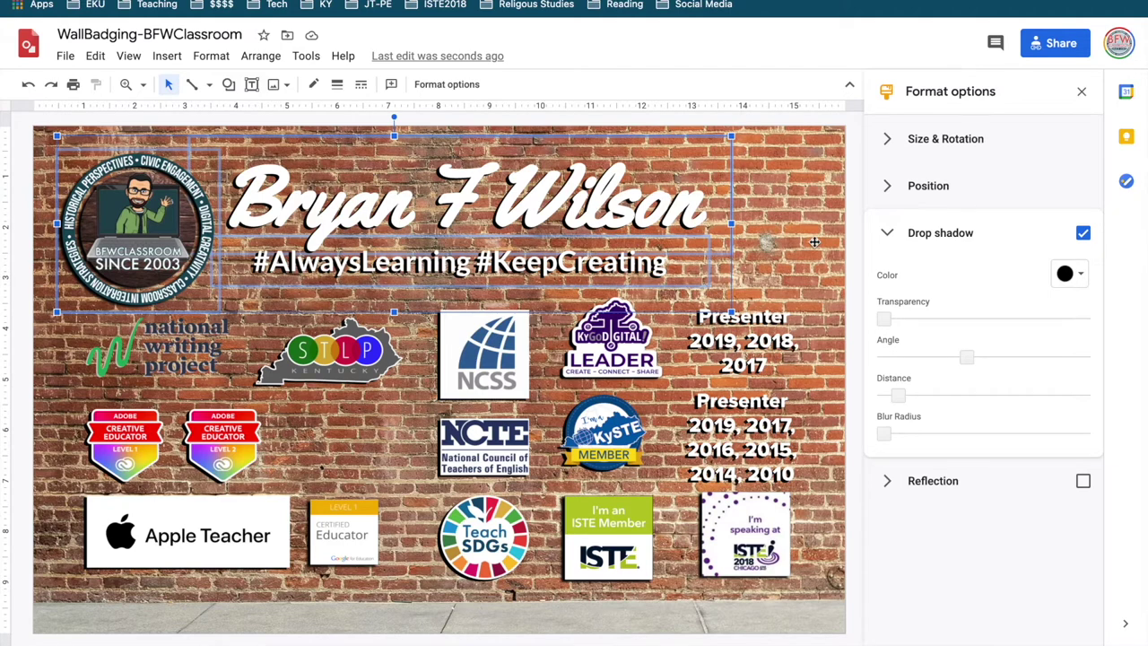
left_click(856, 206)
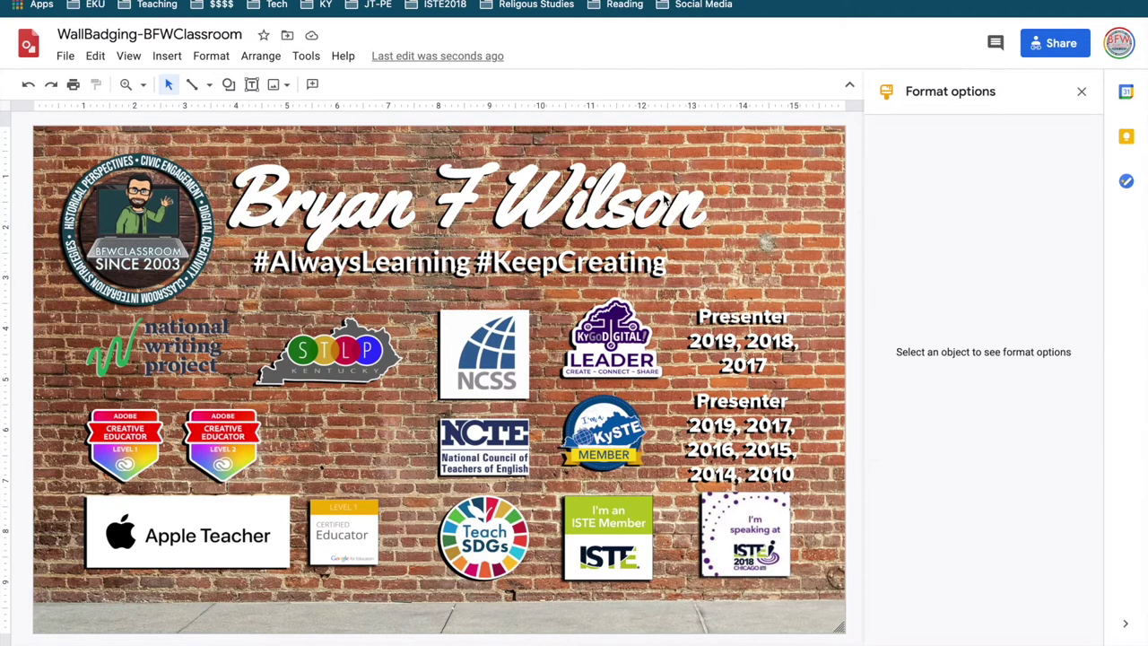
left_click(666, 196)
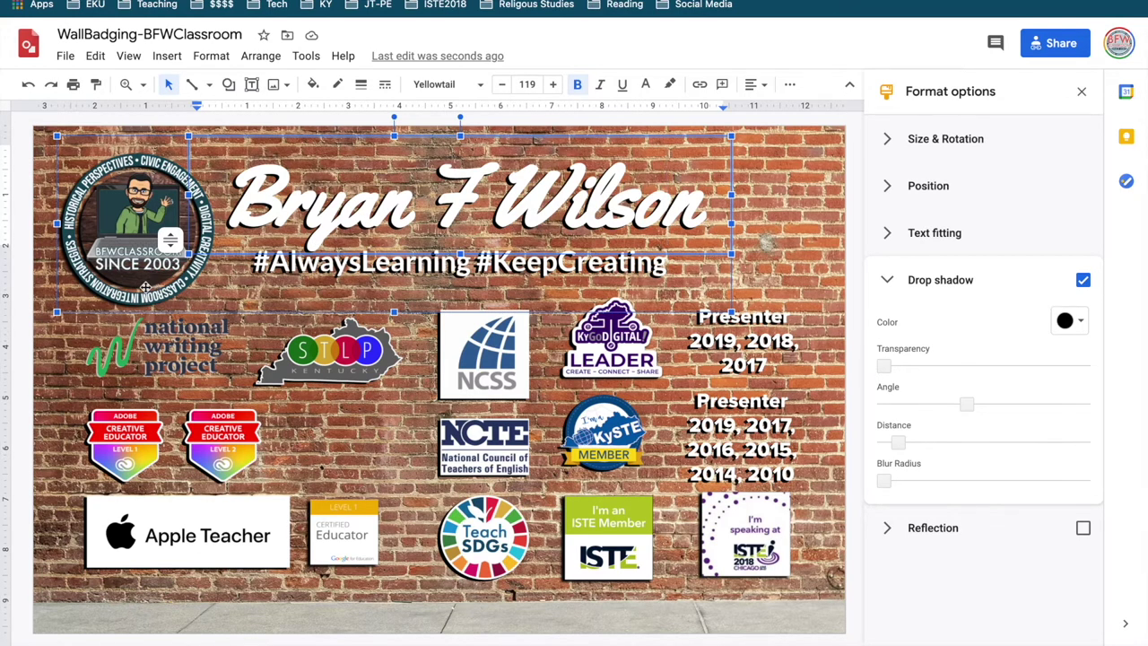
left_click(145, 287)
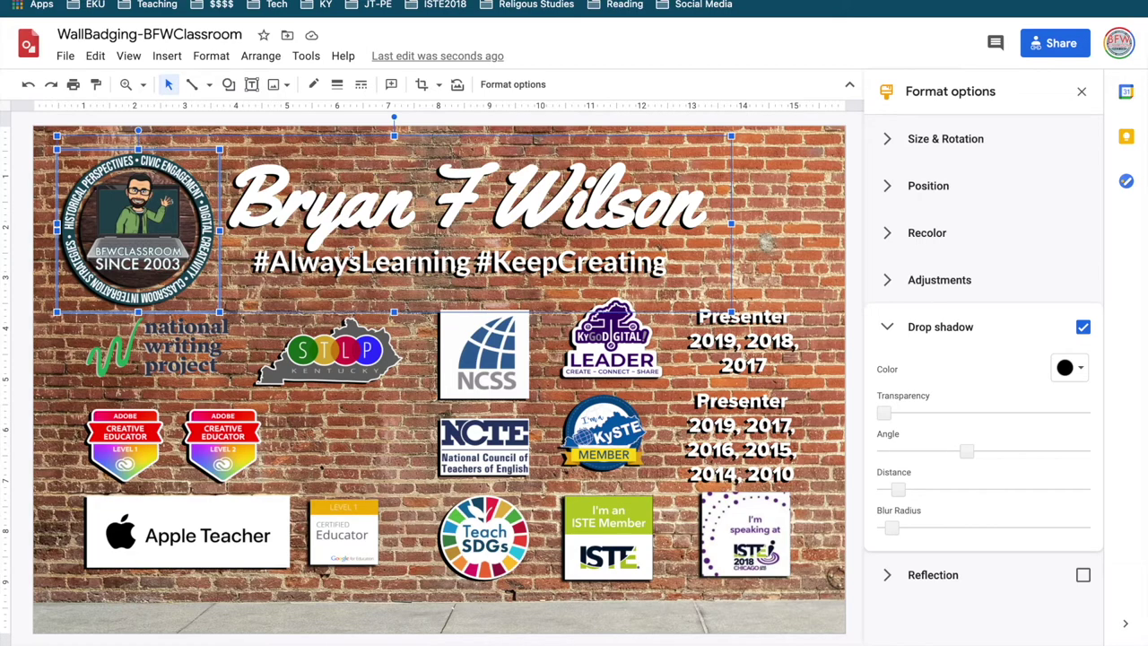
left_click(854, 226)
left_click(682, 318)
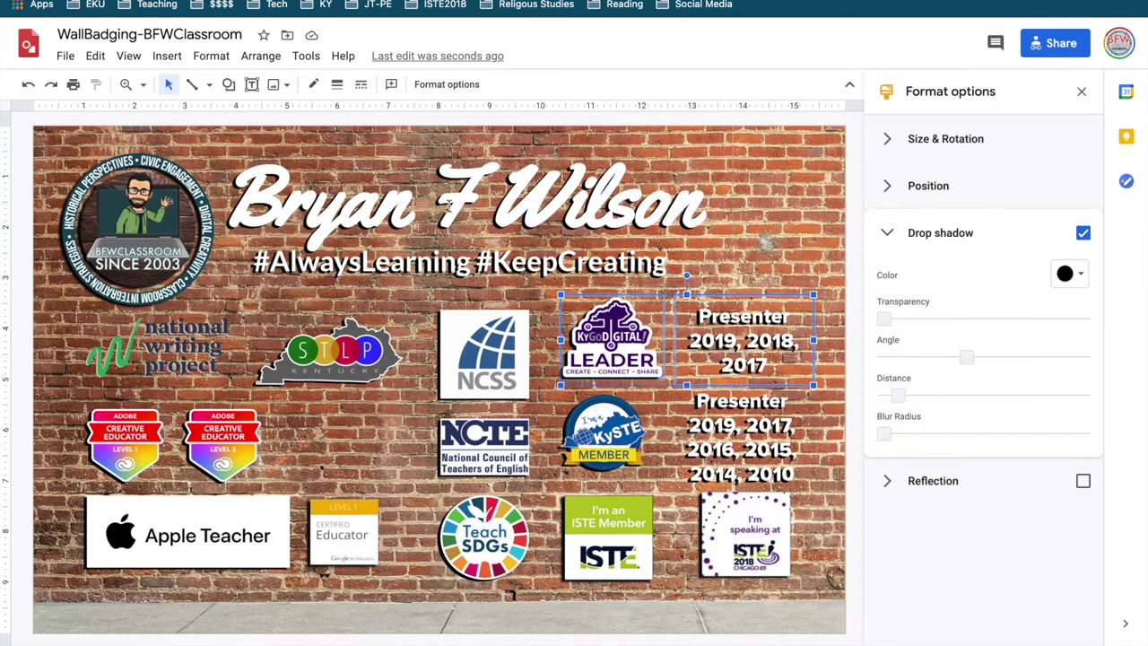
left_click(362, 368)
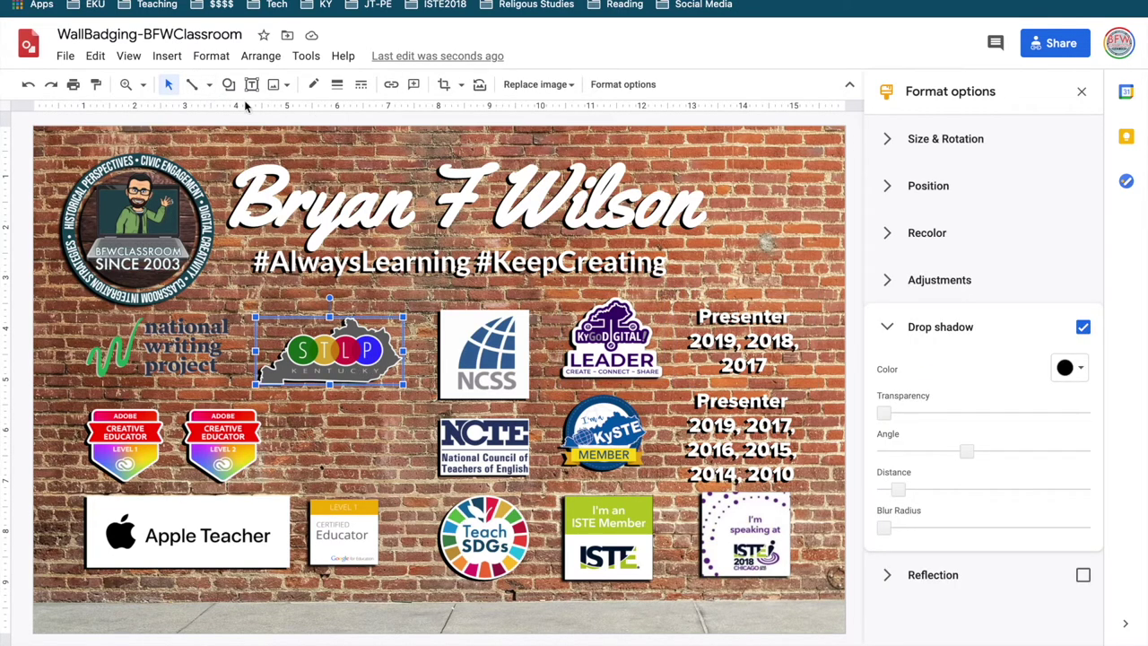
Search the web for images with the query 'stlp yall'.
left_click(168, 56)
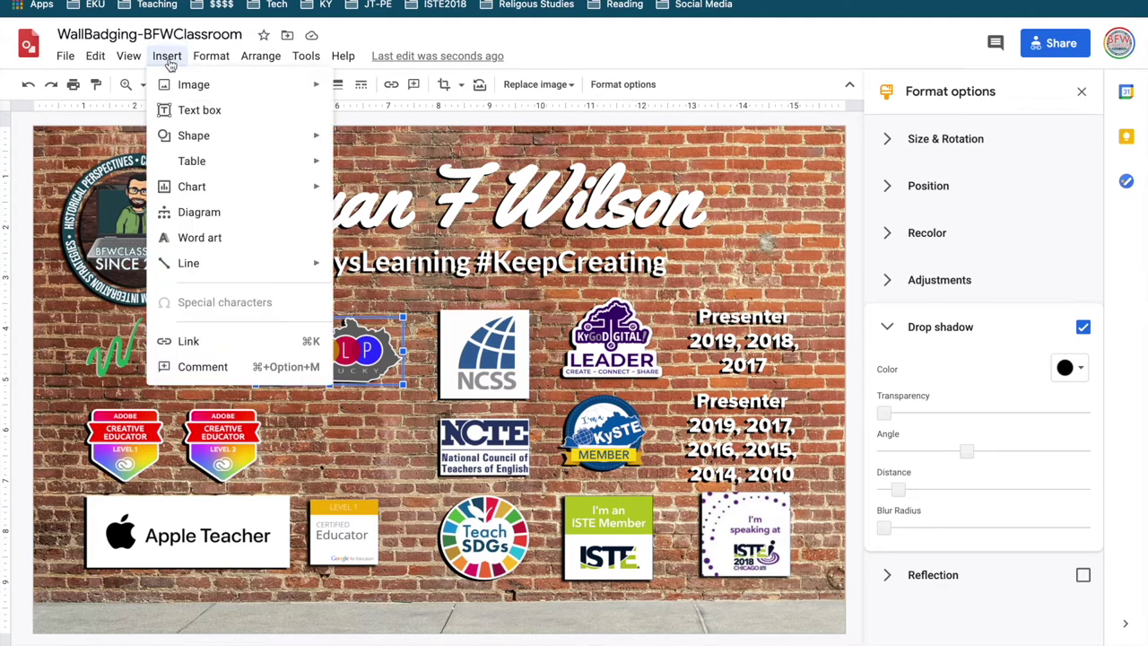
mouse_move(192, 84)
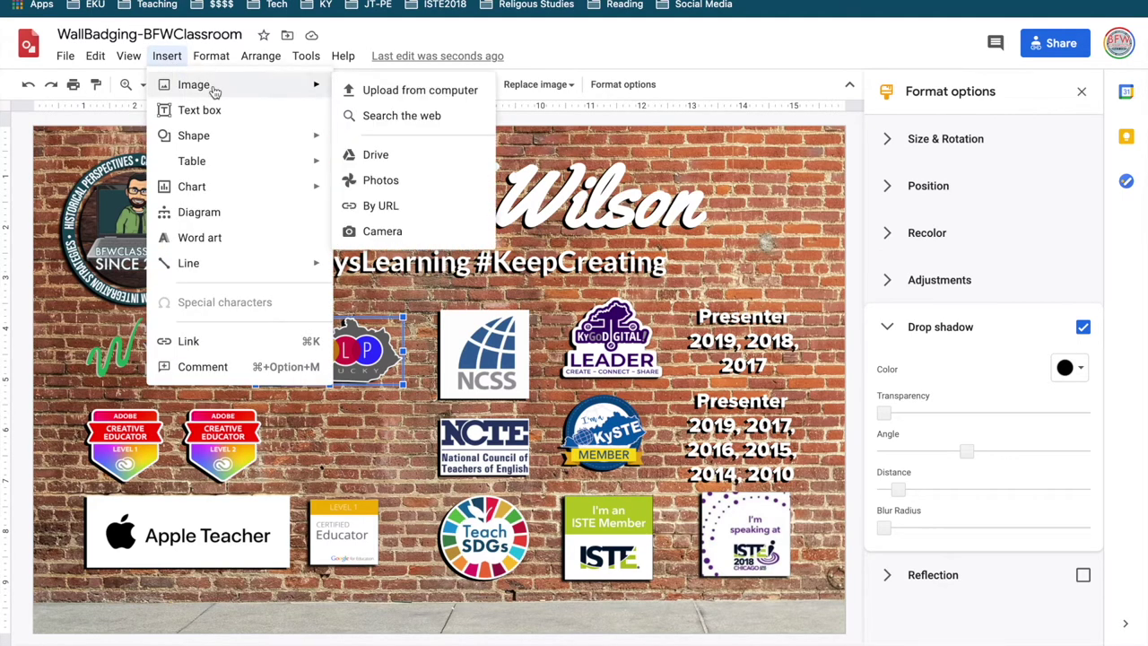
left_click(396, 117)
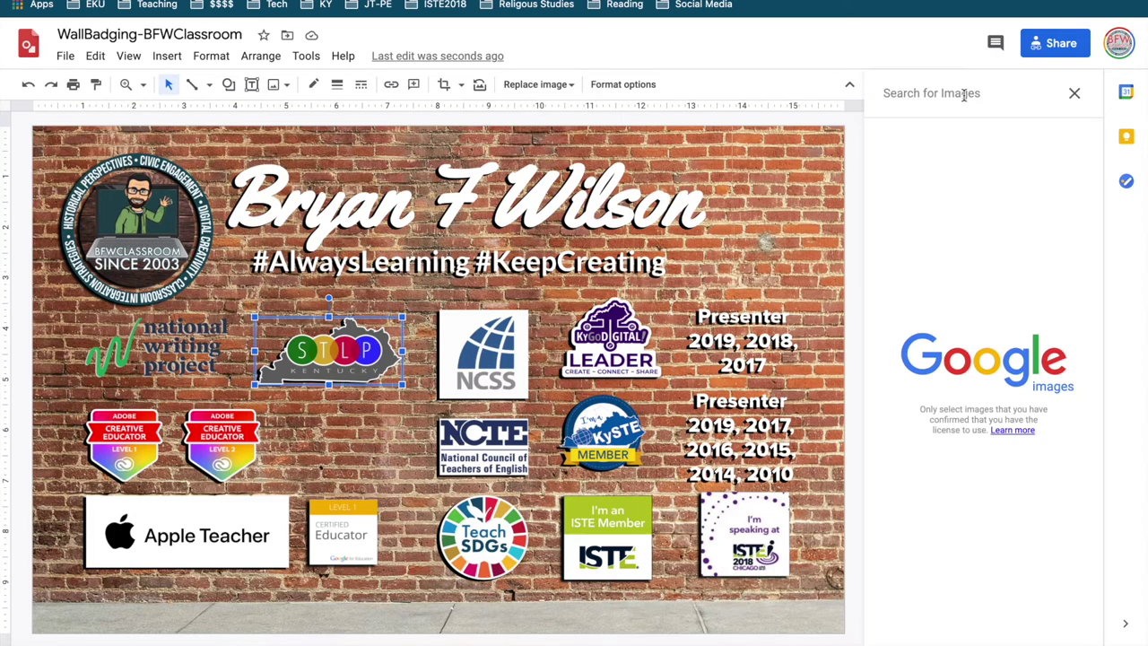
type("stlp yall")
key("Return")
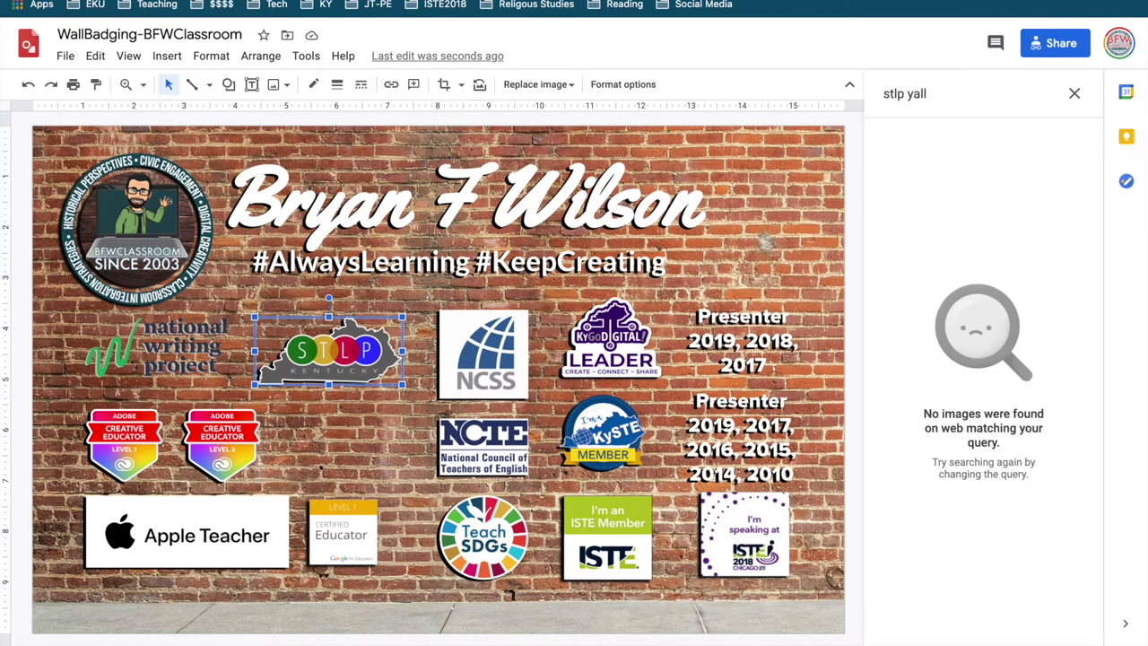
Close the image search panel and reopen the web image search.
left_click(1075, 95)
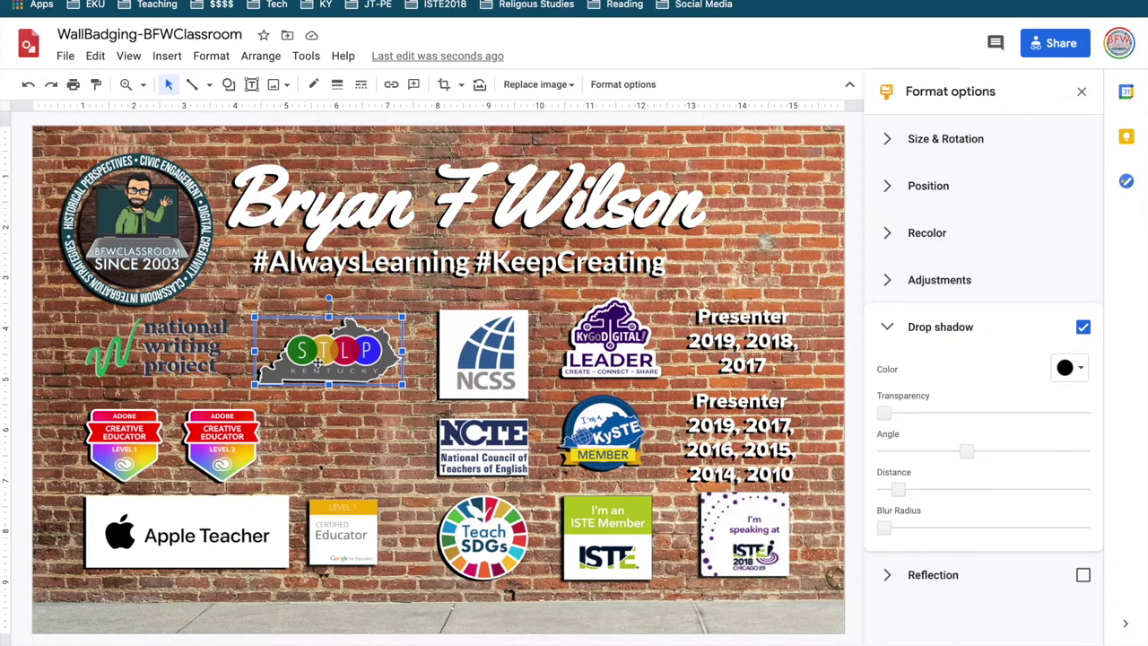
left_click(167, 56)
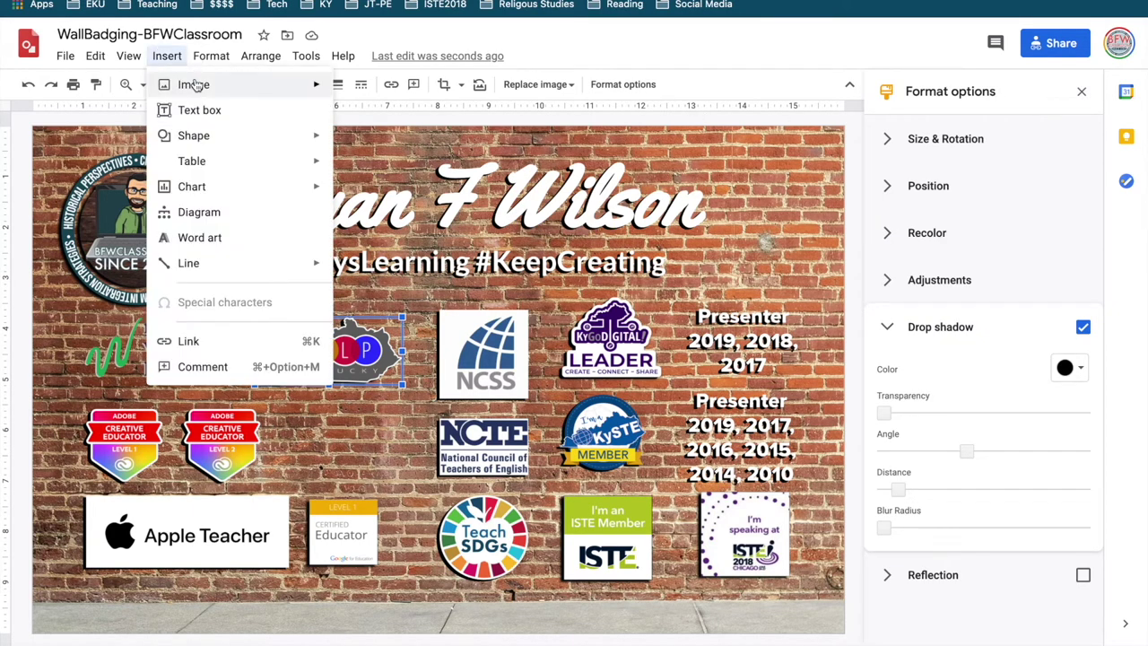
mouse_move(194, 85)
left_click(395, 115)
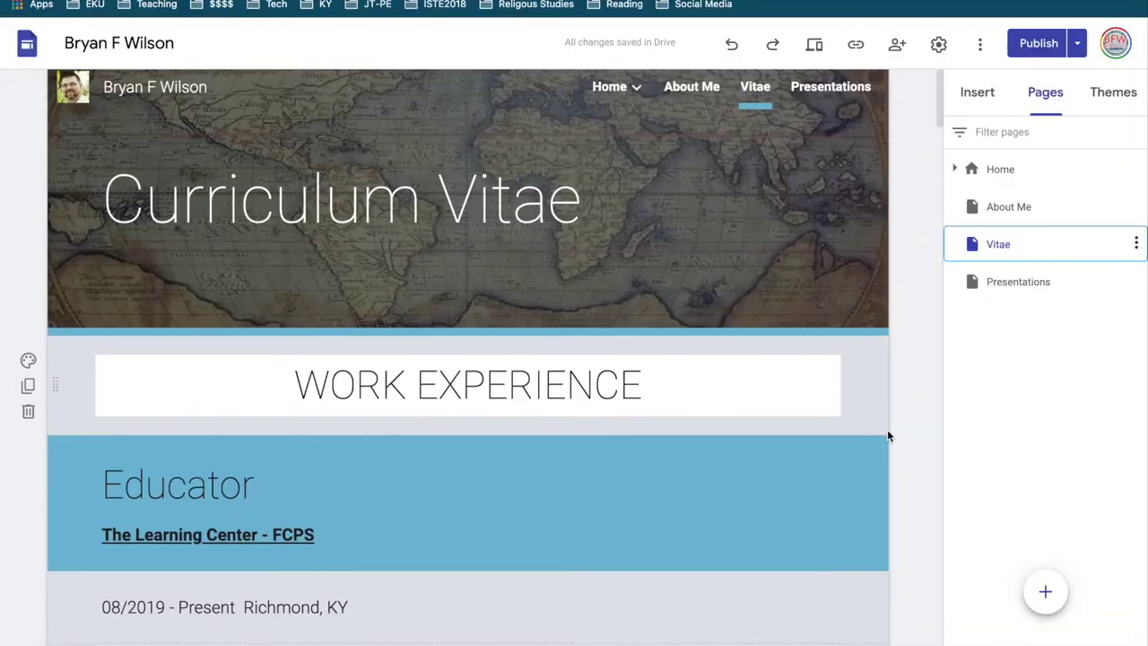
scroll(887, 436, "down", 3)
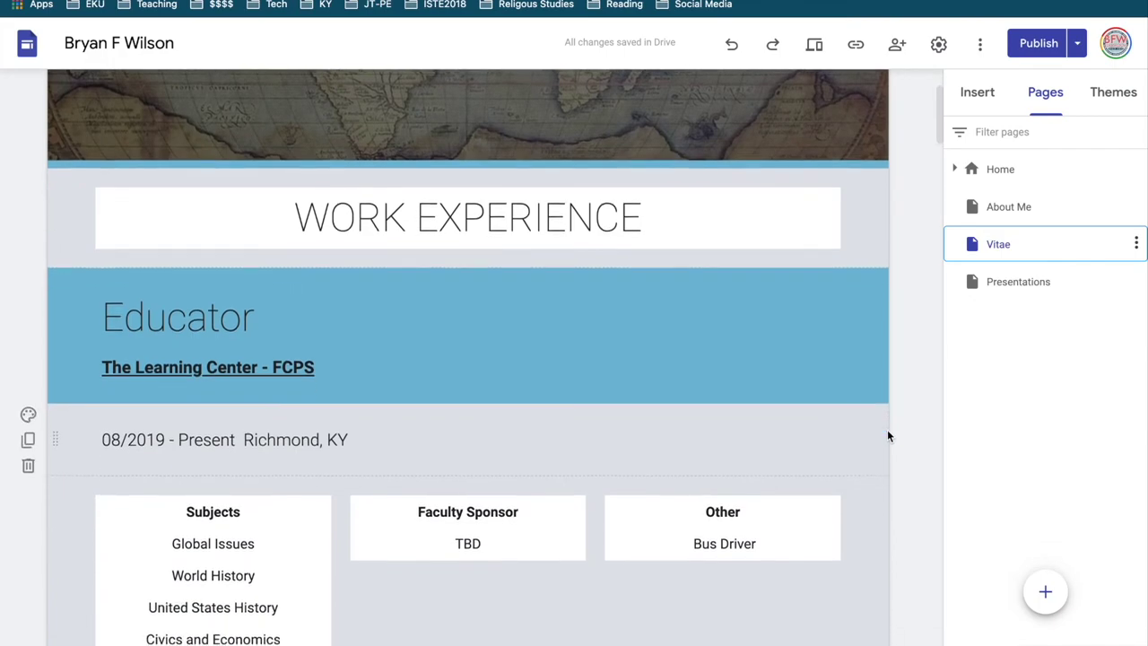
Scroll down the Vitae page to the embedded brick-wall badge drawing and drag it to a new spot.
scroll(887, 436, "down", 5)
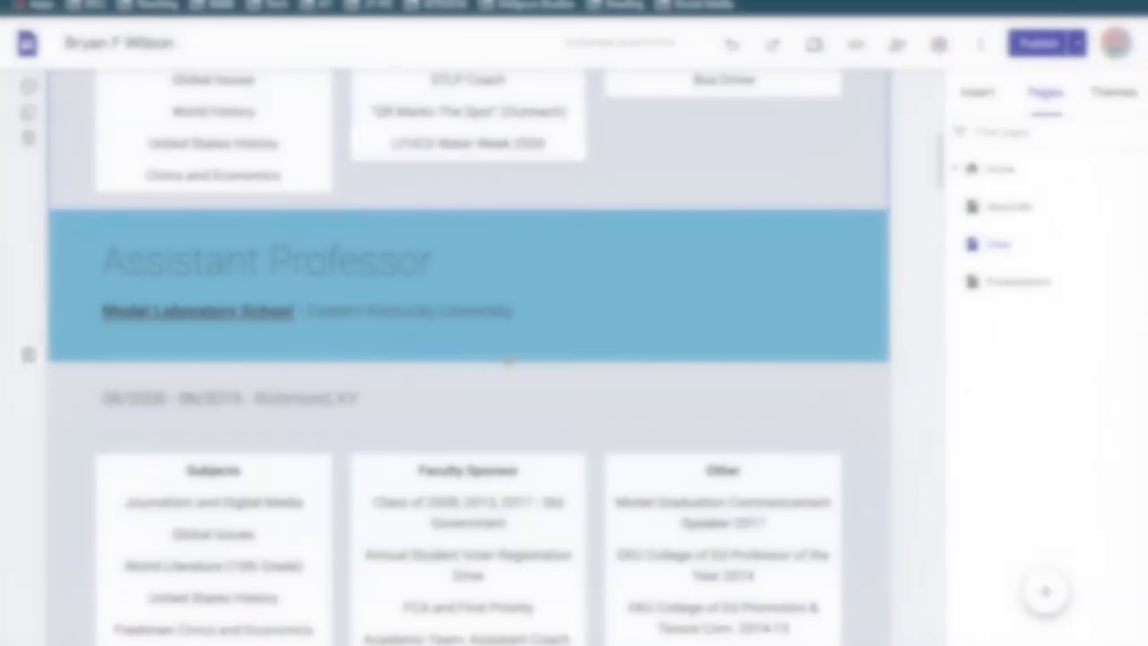
scroll(510, 394, "down", 15)
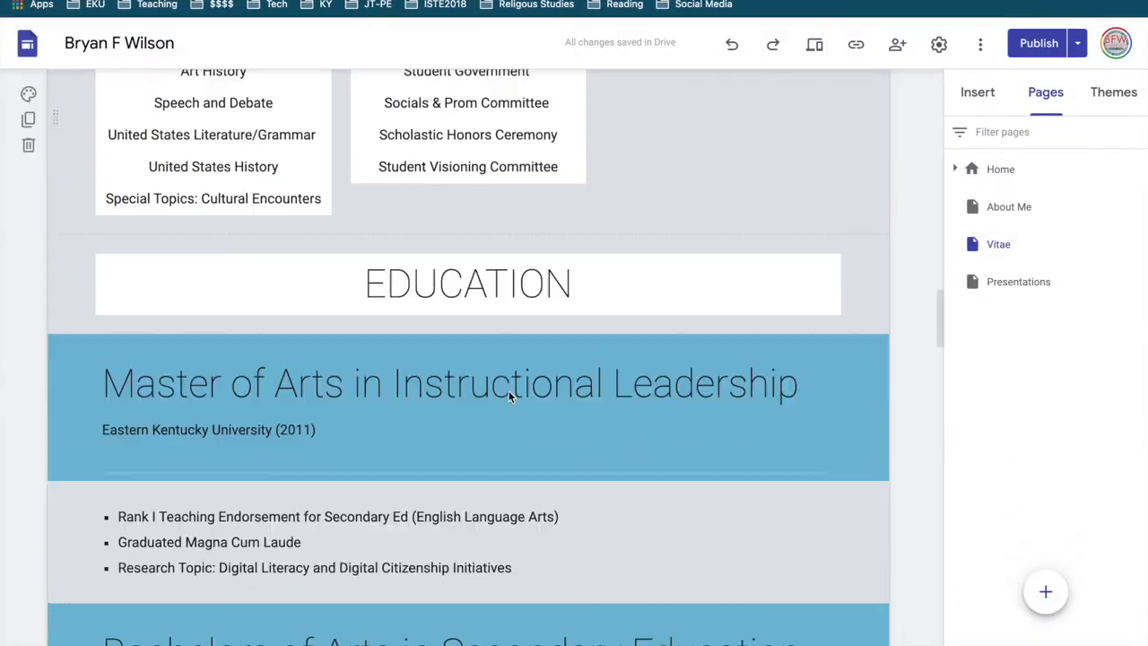
scroll(508, 397, "down", 3)
left_click_drag(938, 376, 932, 458)
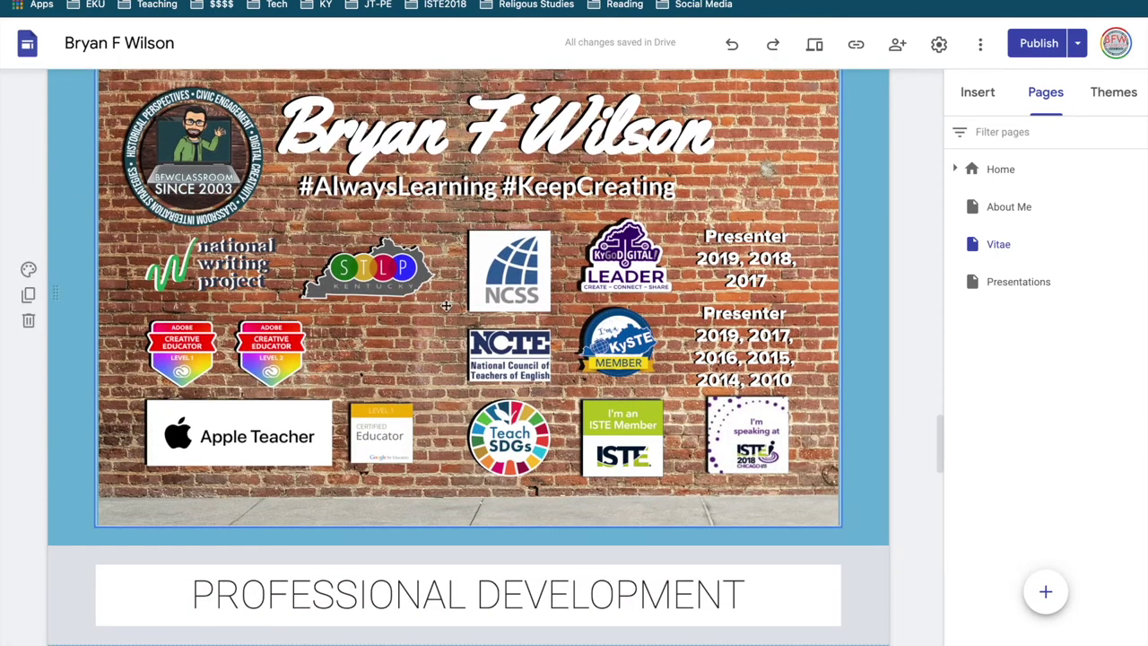
left_click(402, 429)
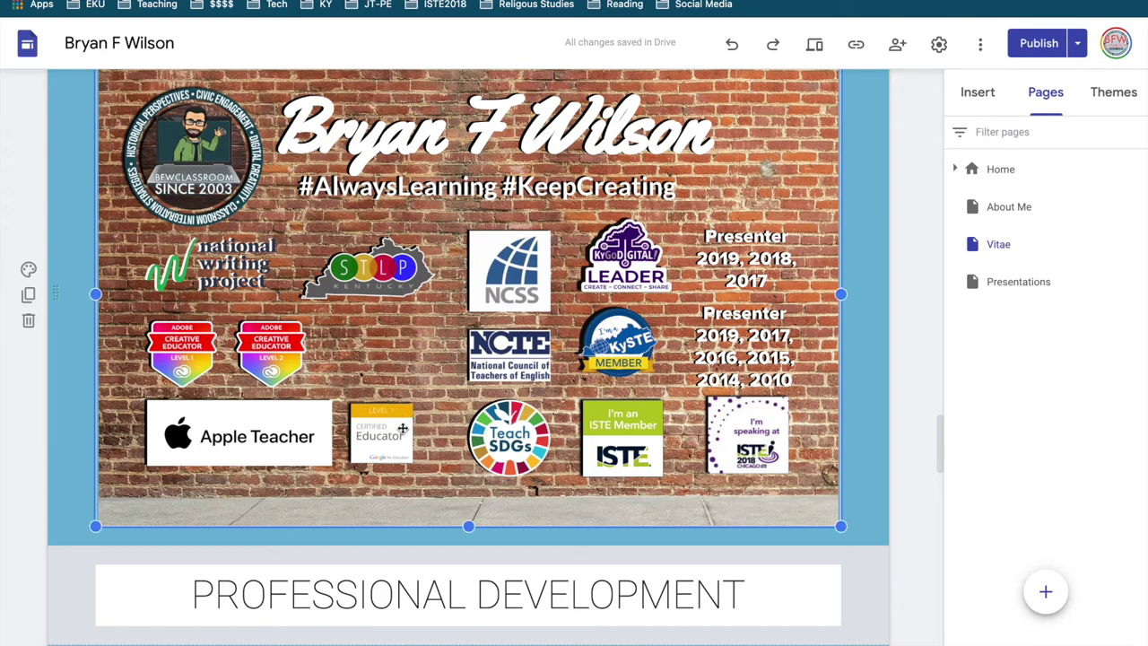
left_click_drag(216, 242, 146, 97)
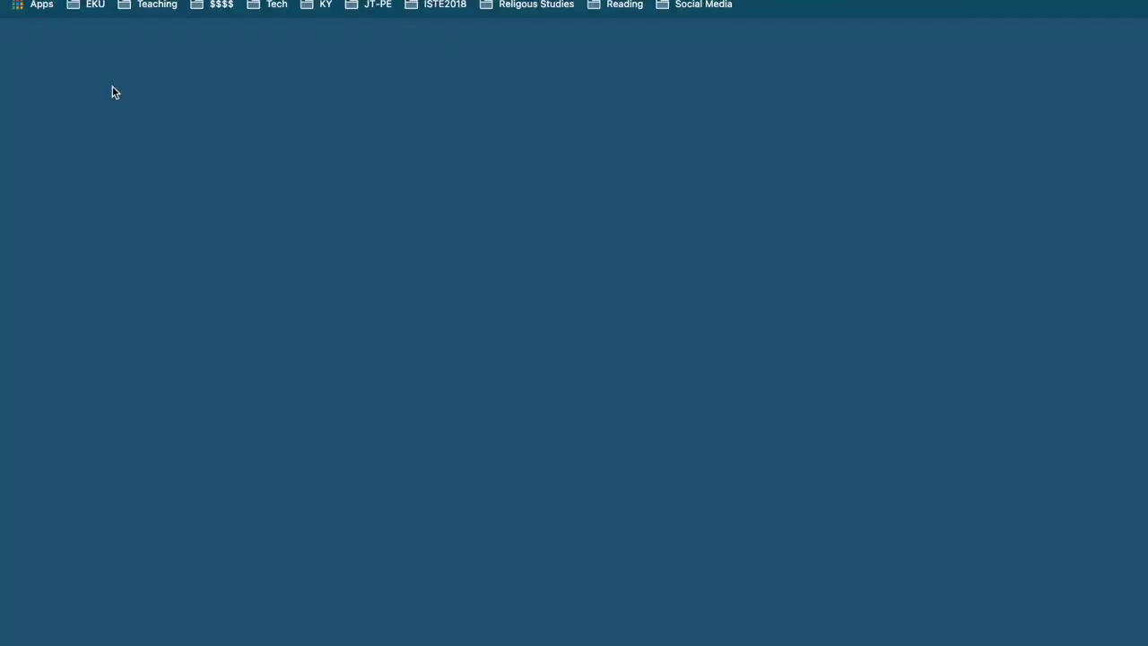